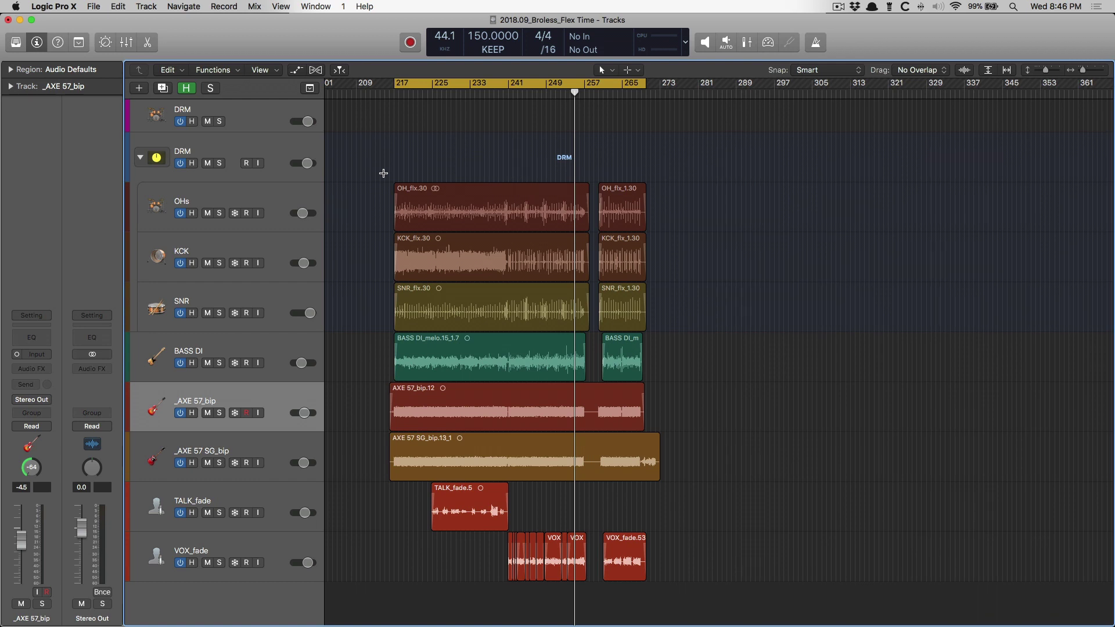
- Show flex modes on all tracks and zoom onto the start of OH_flx.30 near bar 217
key("super+f")
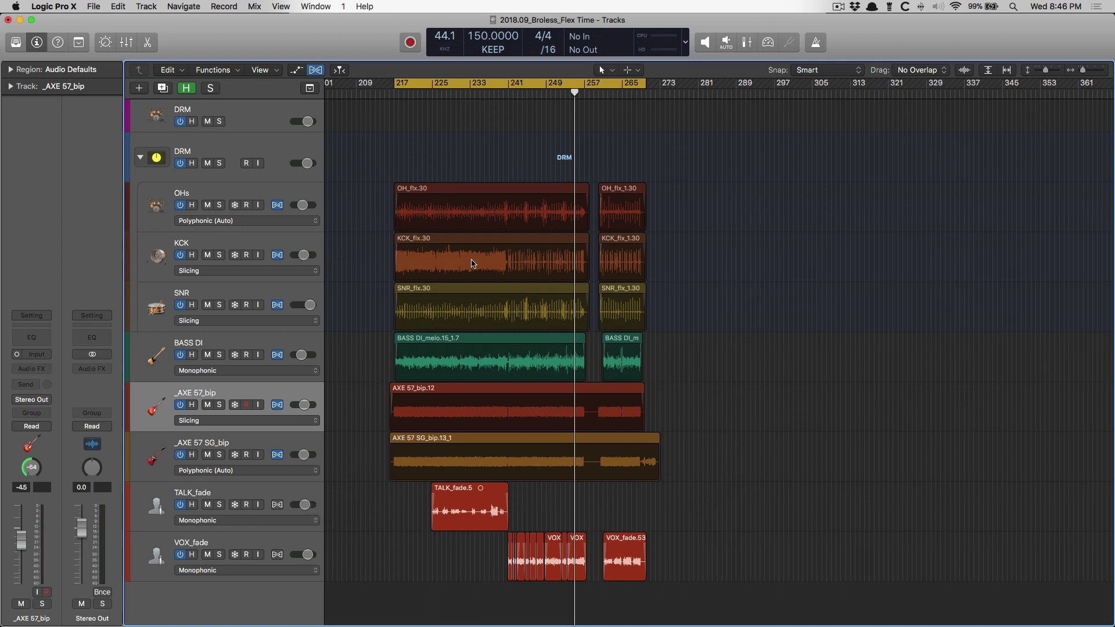
left_click_drag(399, 190, 410, 249)
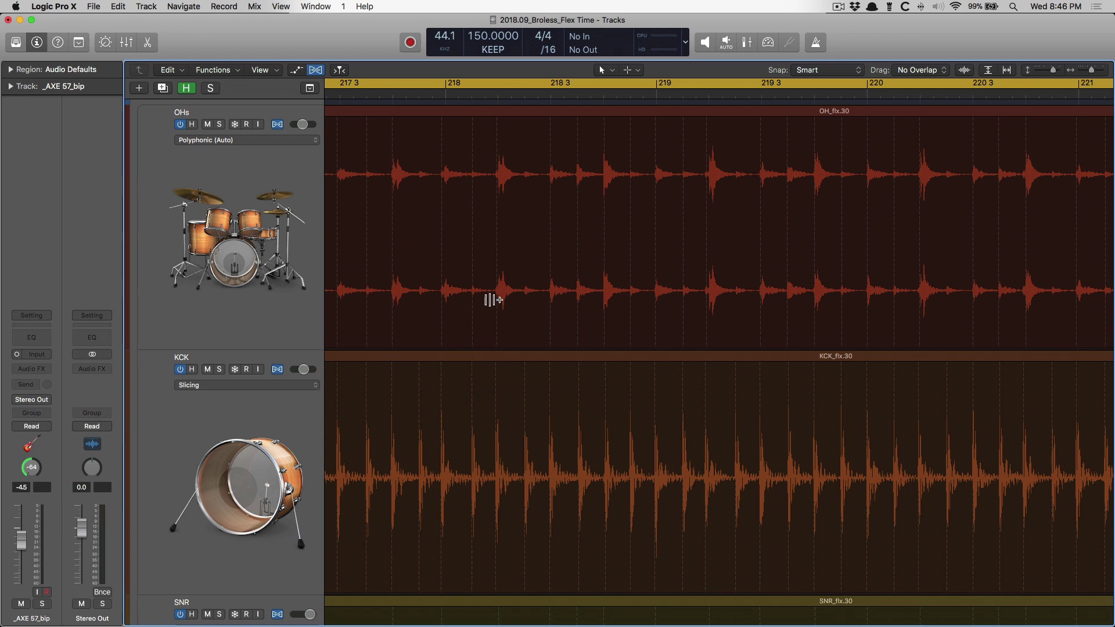
key("z")
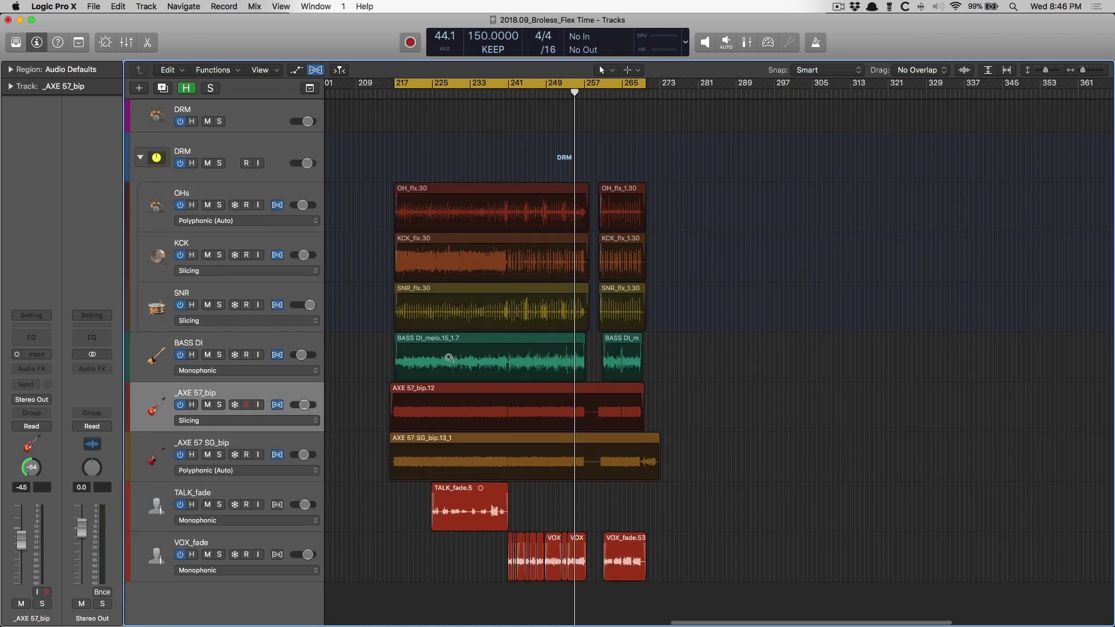
left_click_drag(453, 384, 452, 382)
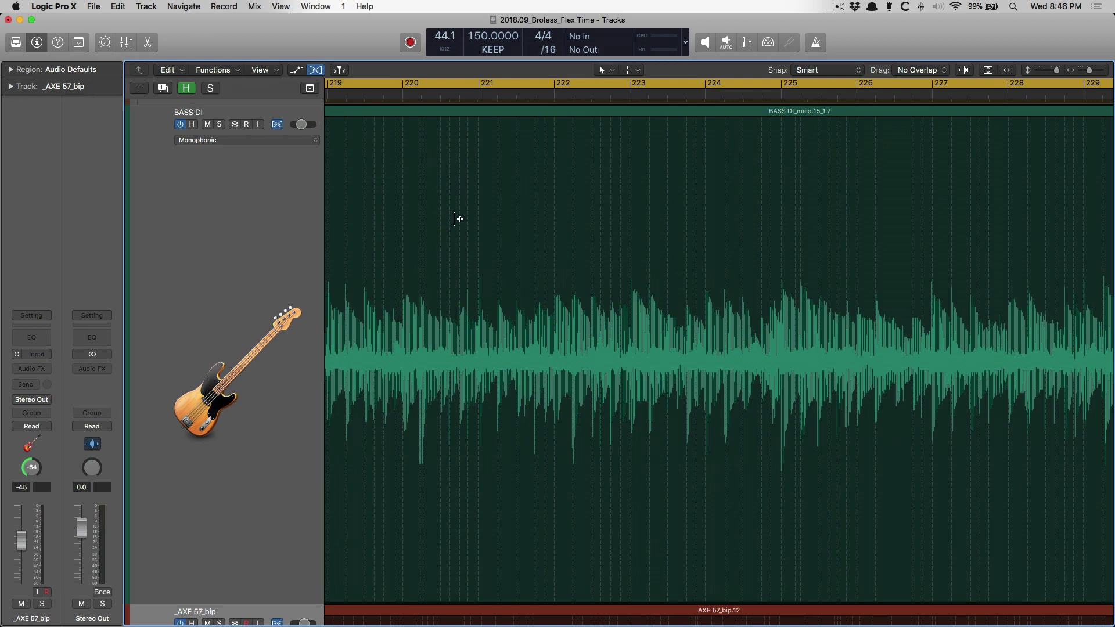
left_click(241, 142)
left_click(224, 252)
mouse_move(470, 207)
left_mouse_down()
mouse_move(394, 211)
mouse_move(453, 203)
left_mouse_up()
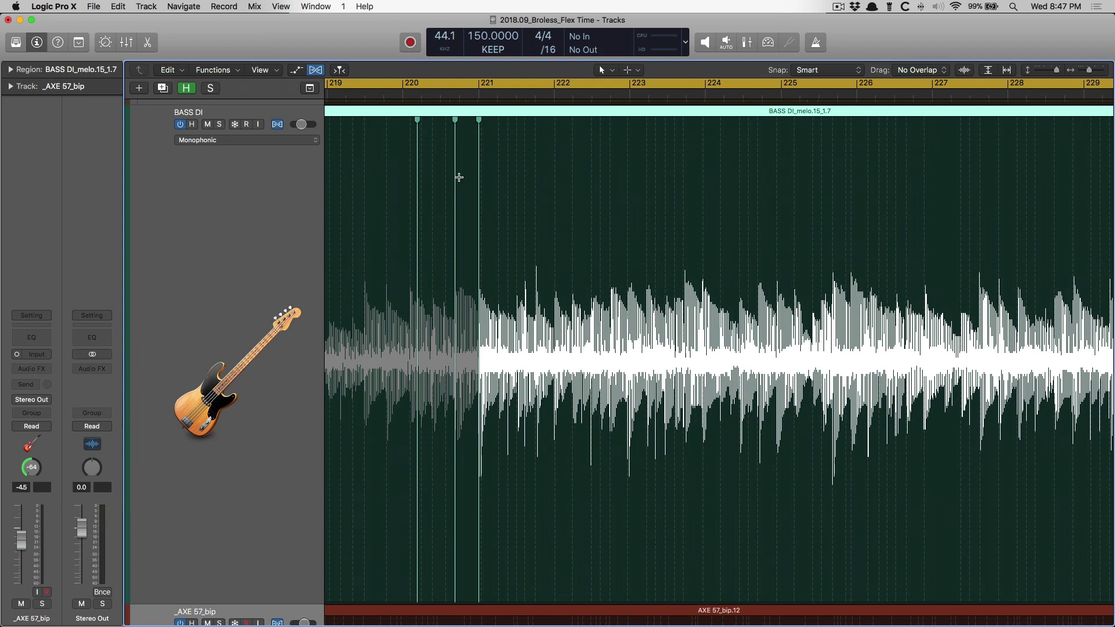
key("super+z")
key("super+z")
key("super+z")
key("super+z")
key("z")
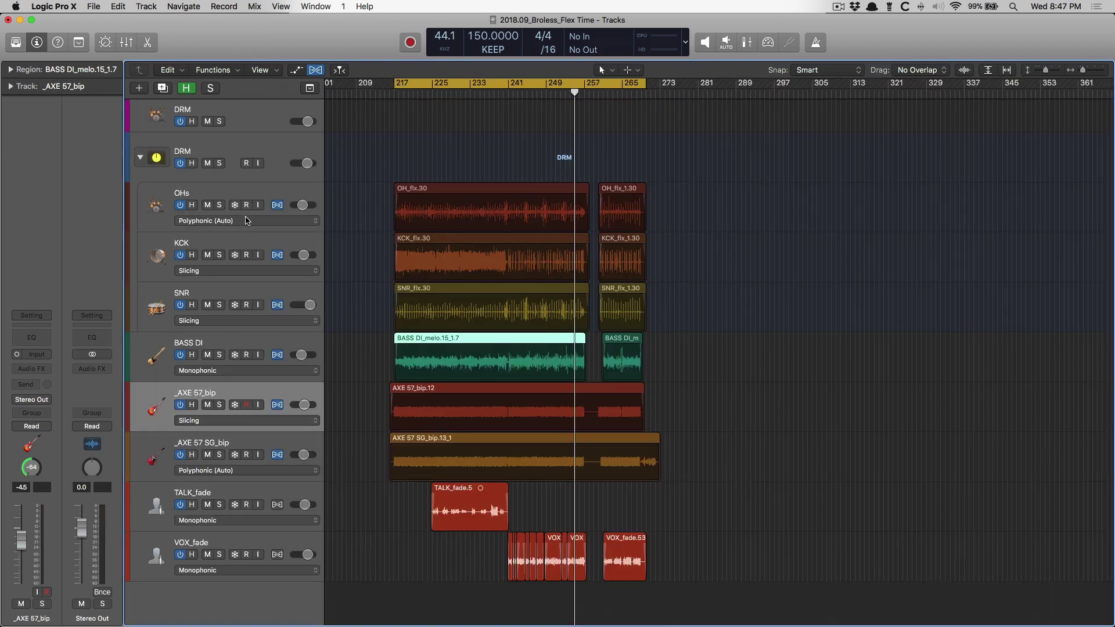
left_click(263, 372)
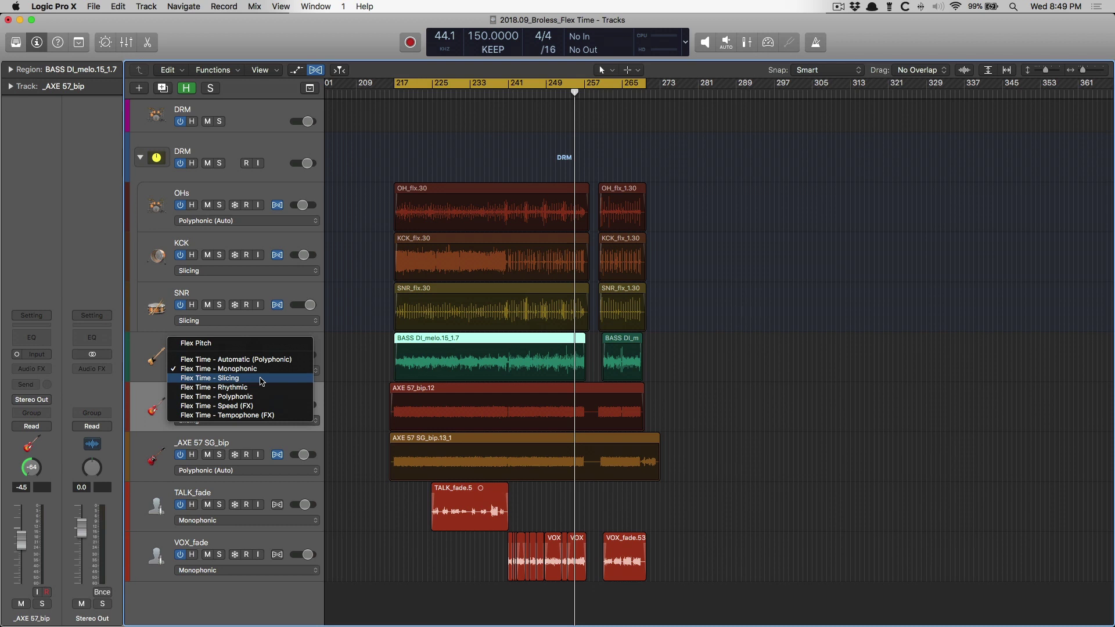
- Zoom into the OHs region and split it at successive beats from 217 2 to 217 4
left_click(370, 307)
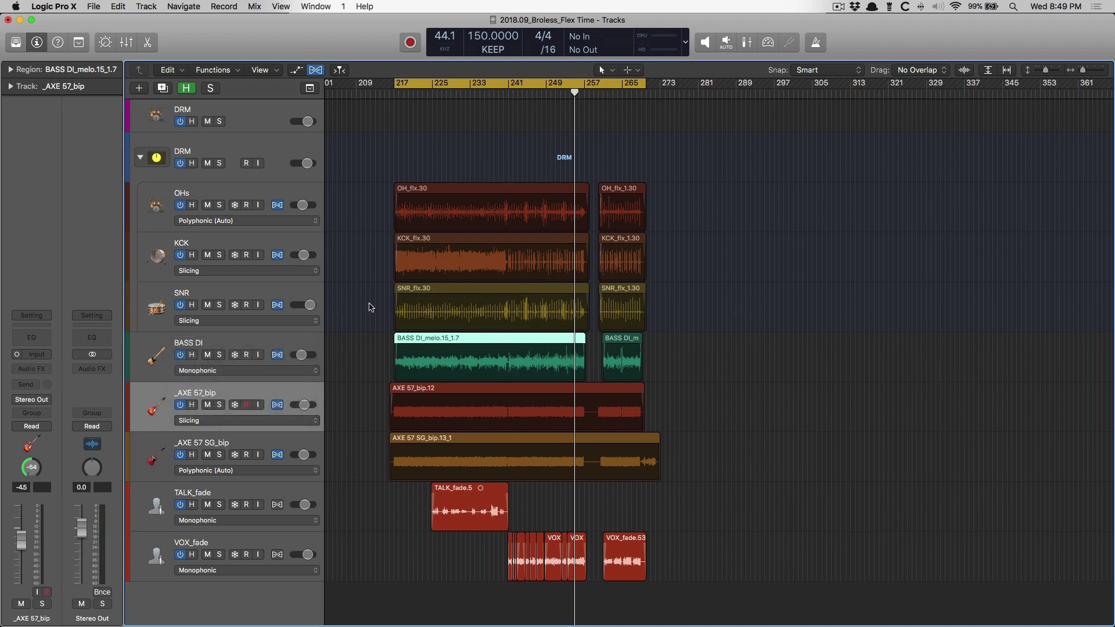
left_click_drag(378, 208, 432, 253)
left_click_drag(457, 209, 580, 343)
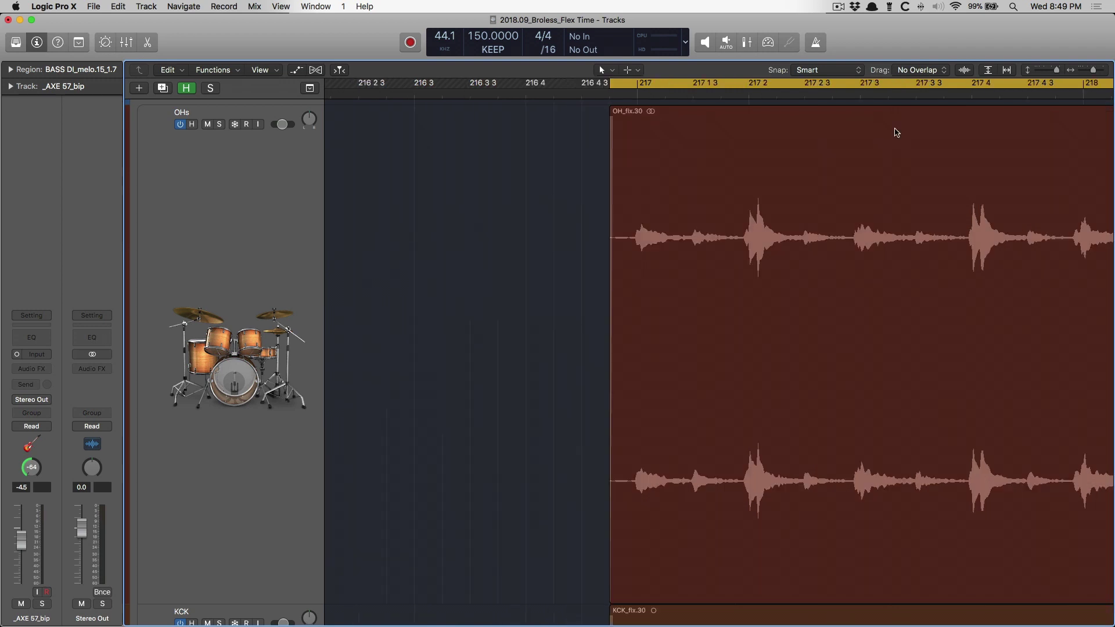
left_click(758, 93)
key("super+f")
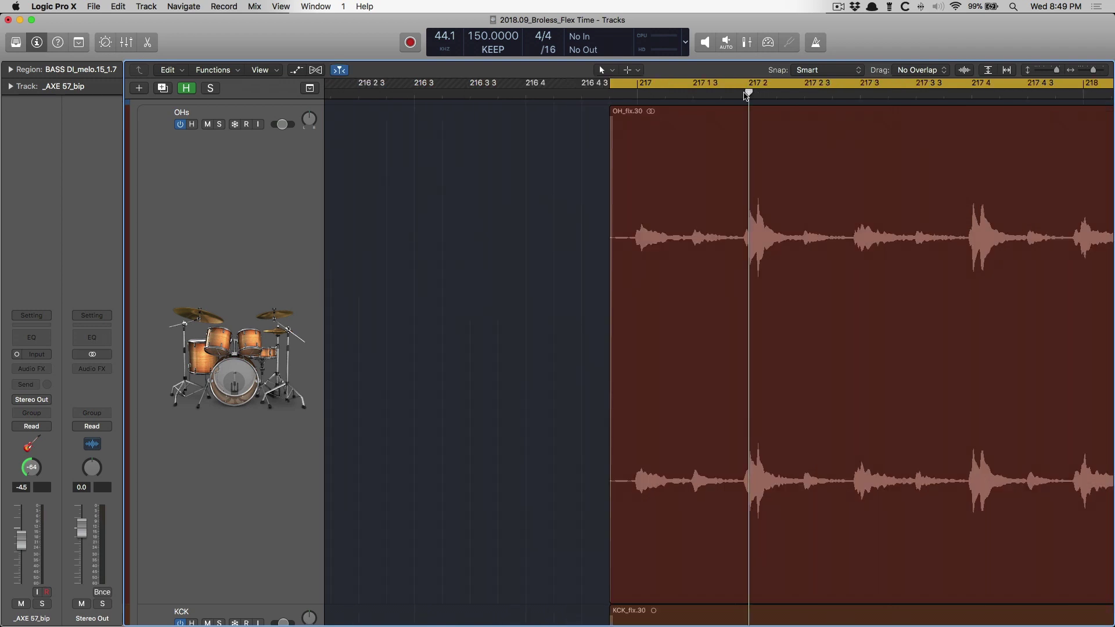
key("super+t")
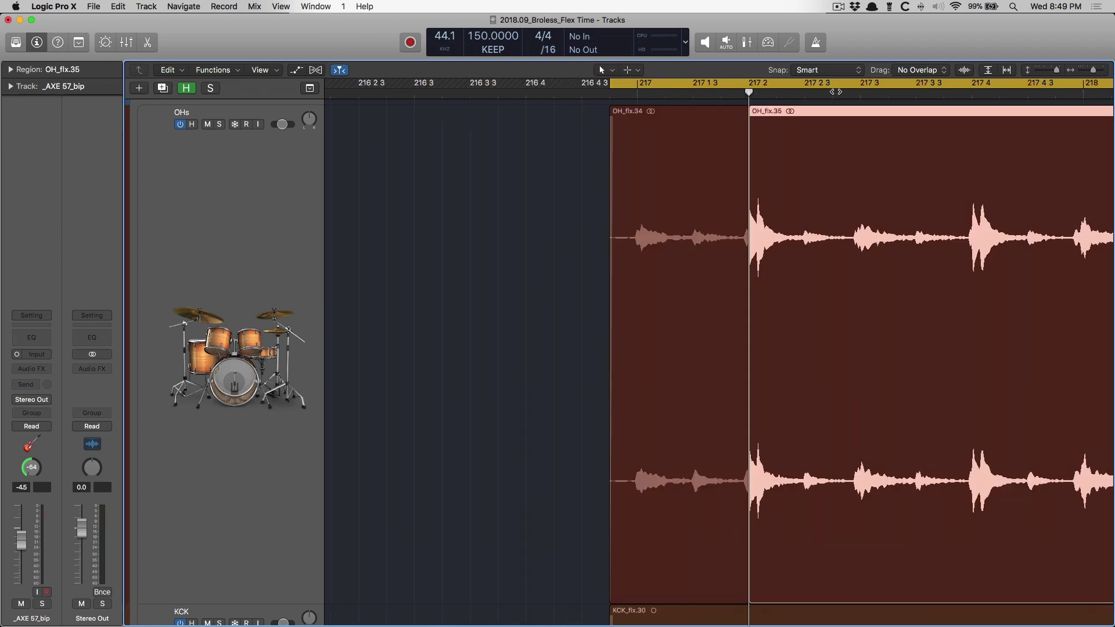
left_click(854, 94)
key("super+t")
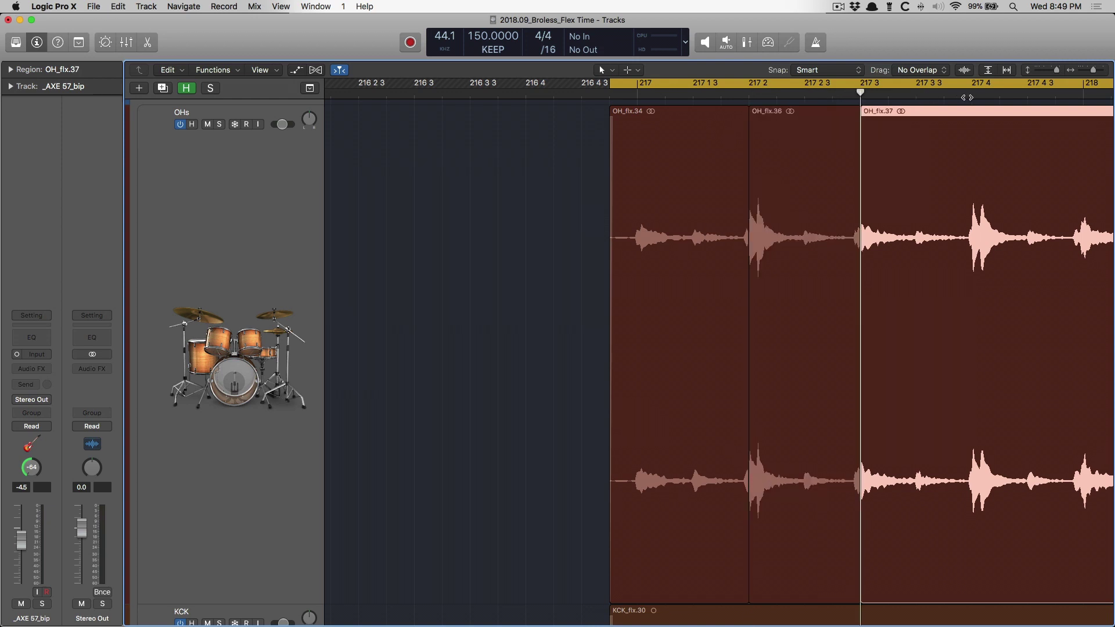
left_click(968, 95)
key("super+t")
- Nudge and trim the overhead slices, then undo so OH_flx.30 is whole, viewing all tracks
left_click_drag(802, 144, 781, 145)
left_click_drag(875, 152, 884, 155)
left_click_drag(997, 153, 1011, 154)
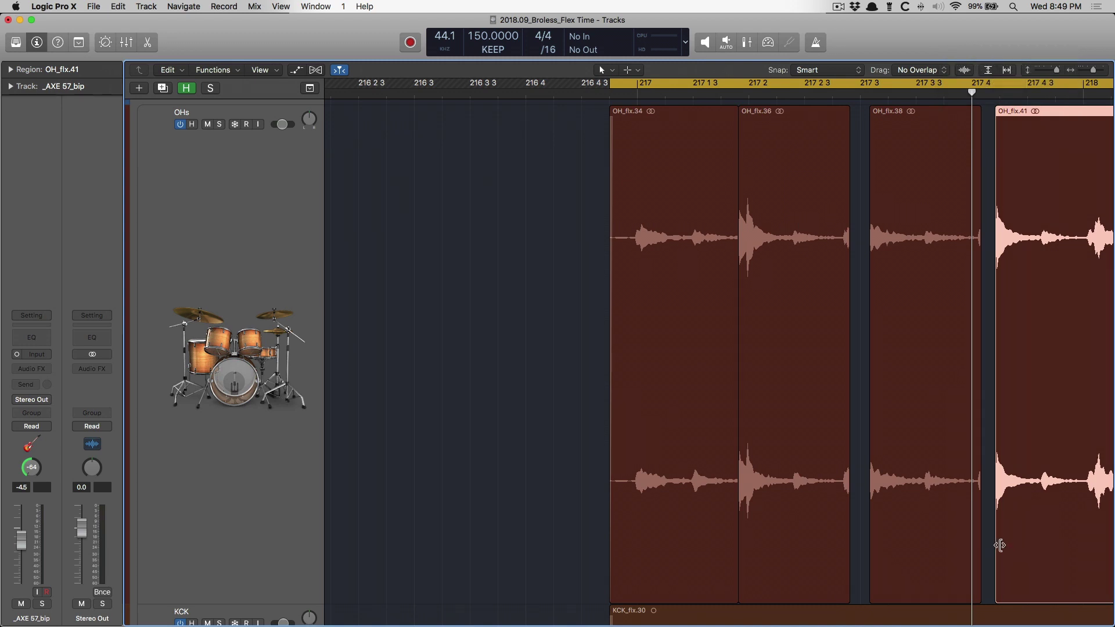
left_click_drag(990, 546, 980, 543)
key("super+z")
key("super+z")
key("super+z")
key("super+z")
key("super+z")
key("super+z")
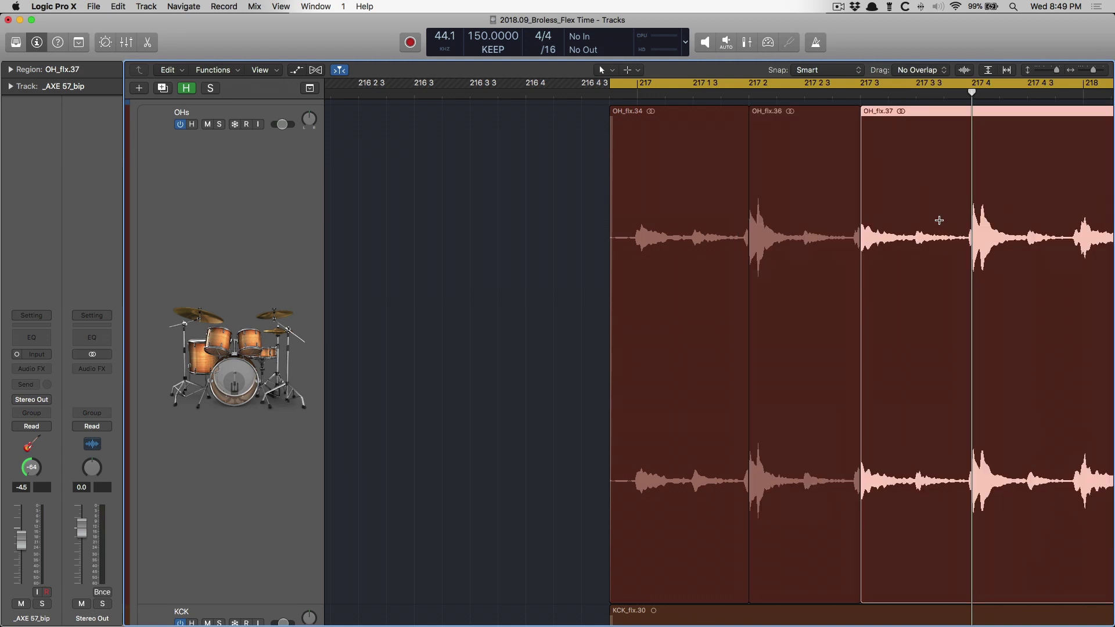
key("super+z")
key("super+Left")
left_click(674, 227, "ctrl+alt")
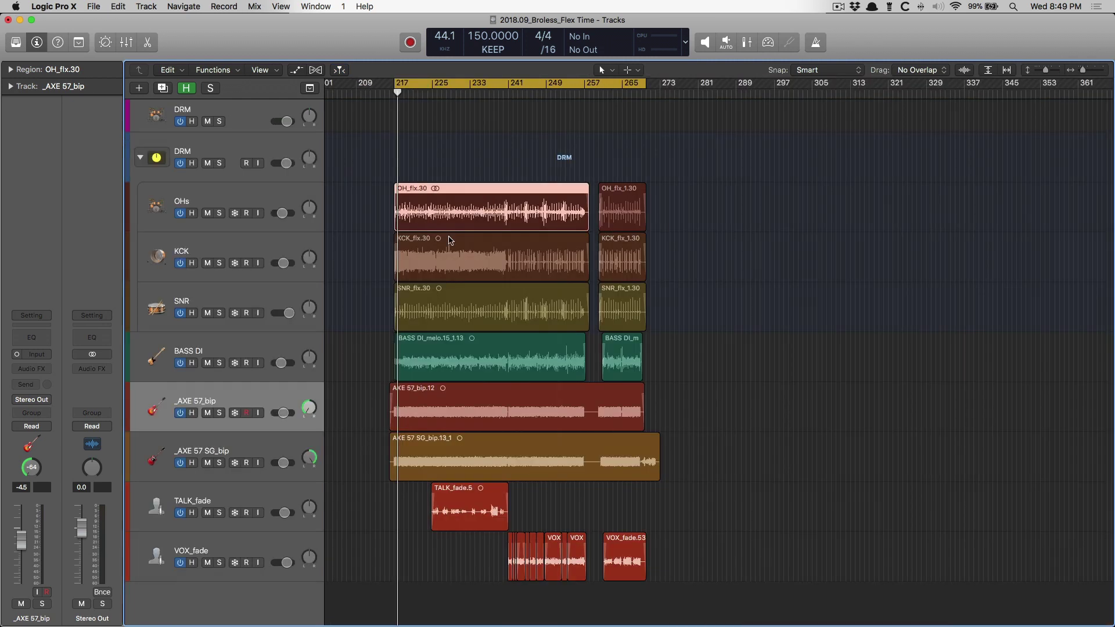
- With flex view on, shift a kick hit in KCK_flx.30 using a flex marker at beat 217 2
left_click_drag(390, 211, 441, 287)
left_click(441, 287, "ctrl+alt")
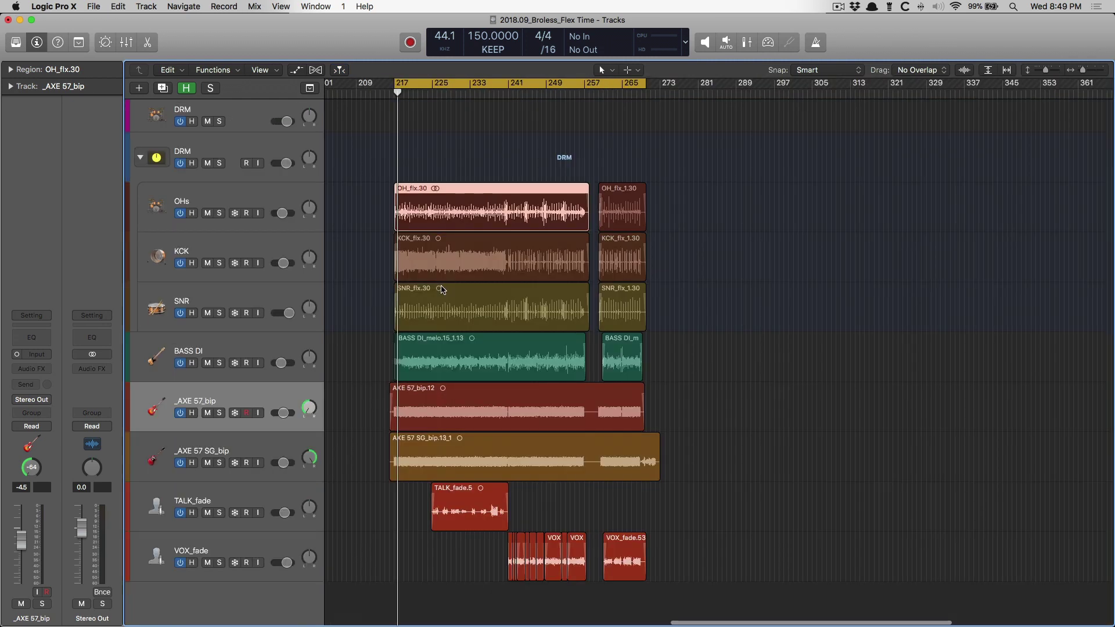
key("super+f")
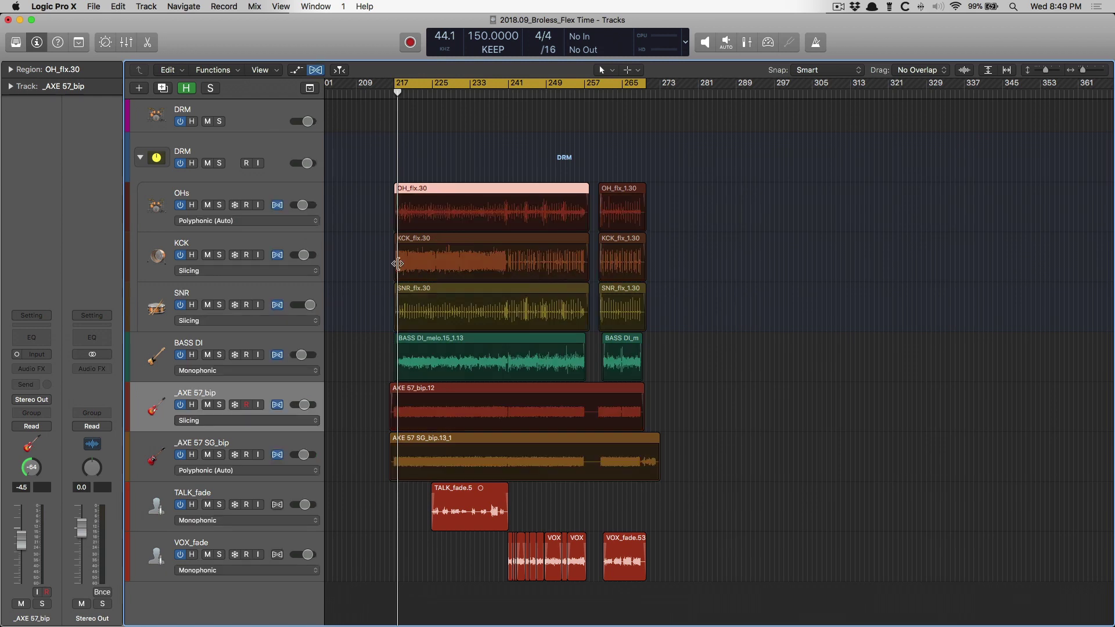
left_click_drag(418, 281, 413, 256)
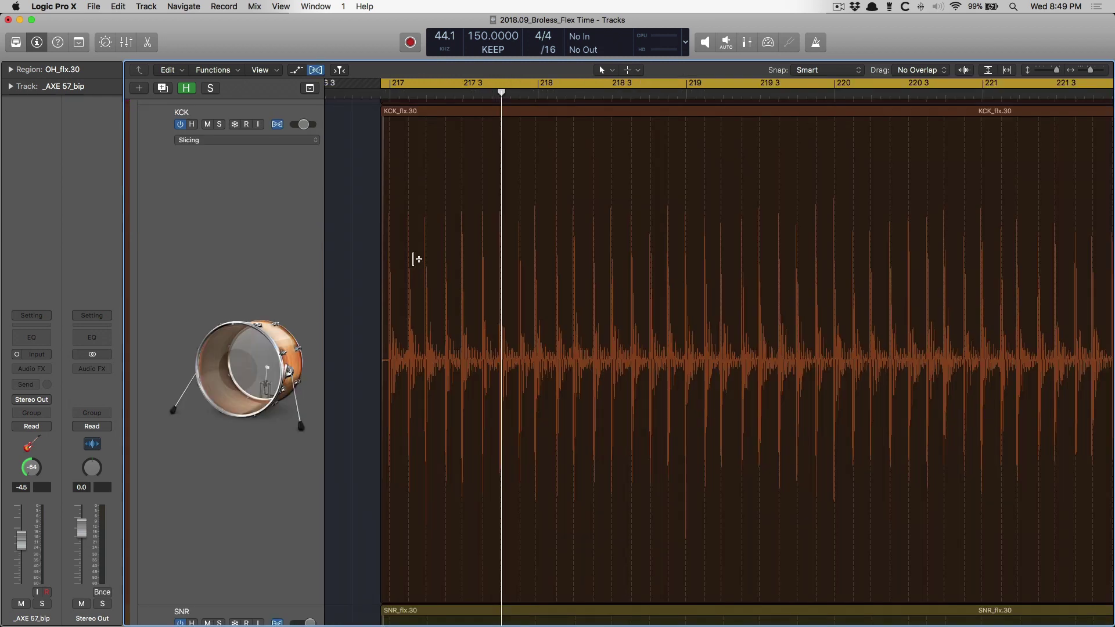
left_click_drag(356, 217, 525, 347)
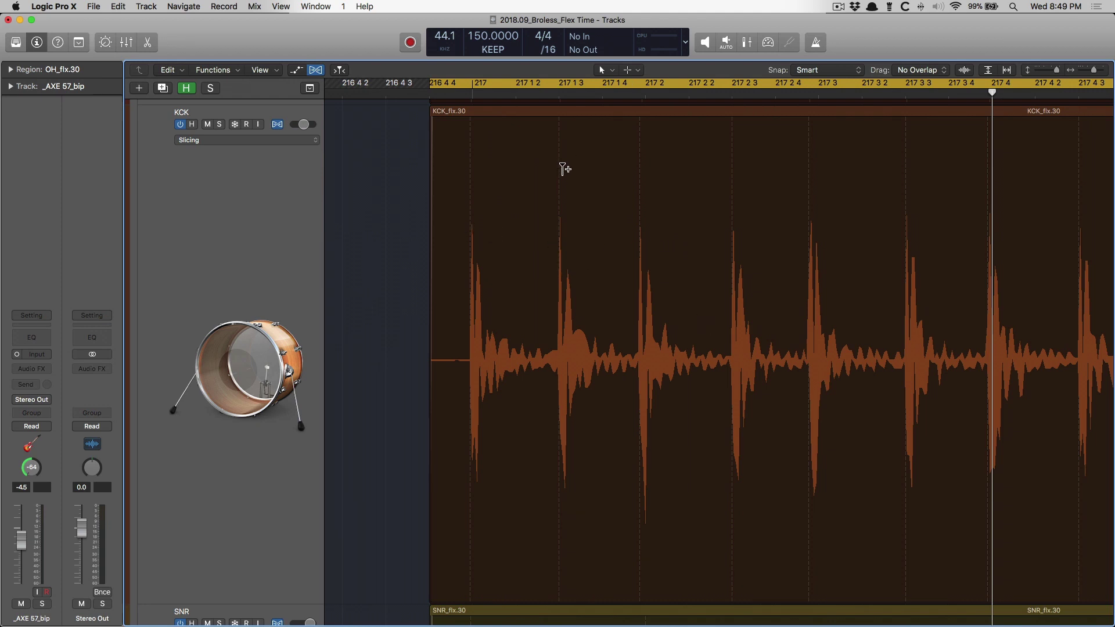
left_click_drag(562, 169, 656, 169)
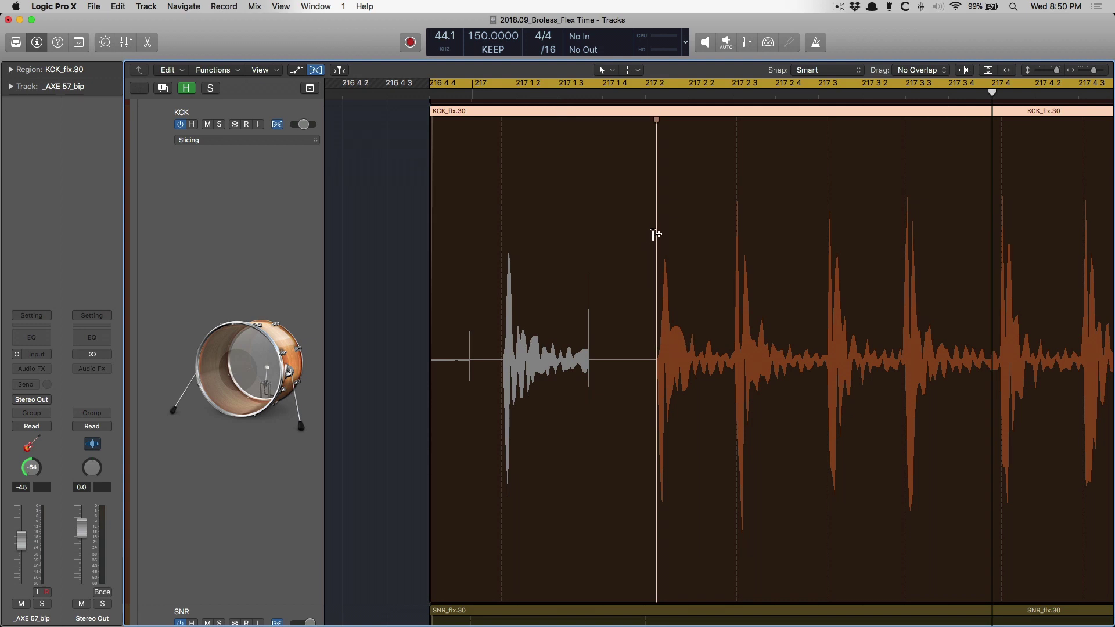
left_click_drag(650, 237, 604, 237)
key("super+z")
key("super+z")
key("super+Left")
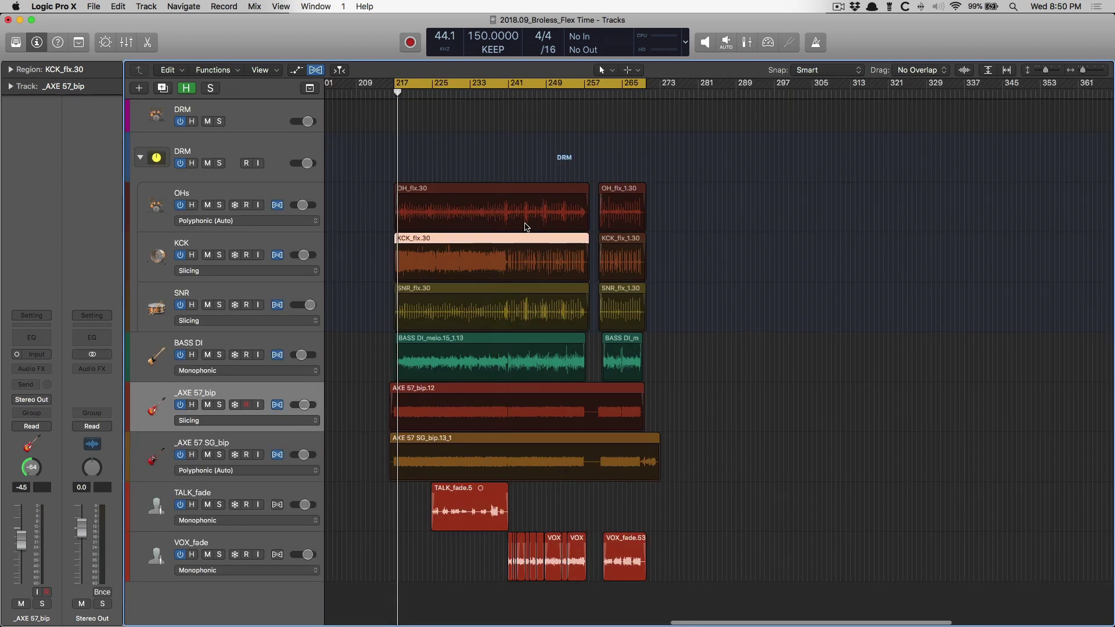
key("z")
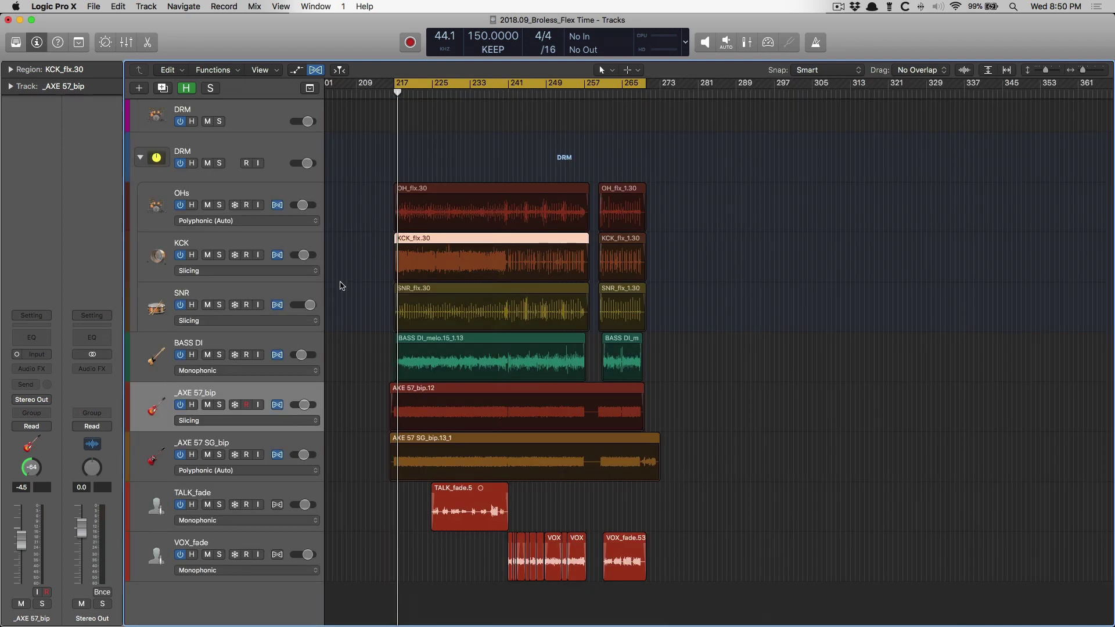
left_click(285, 320)
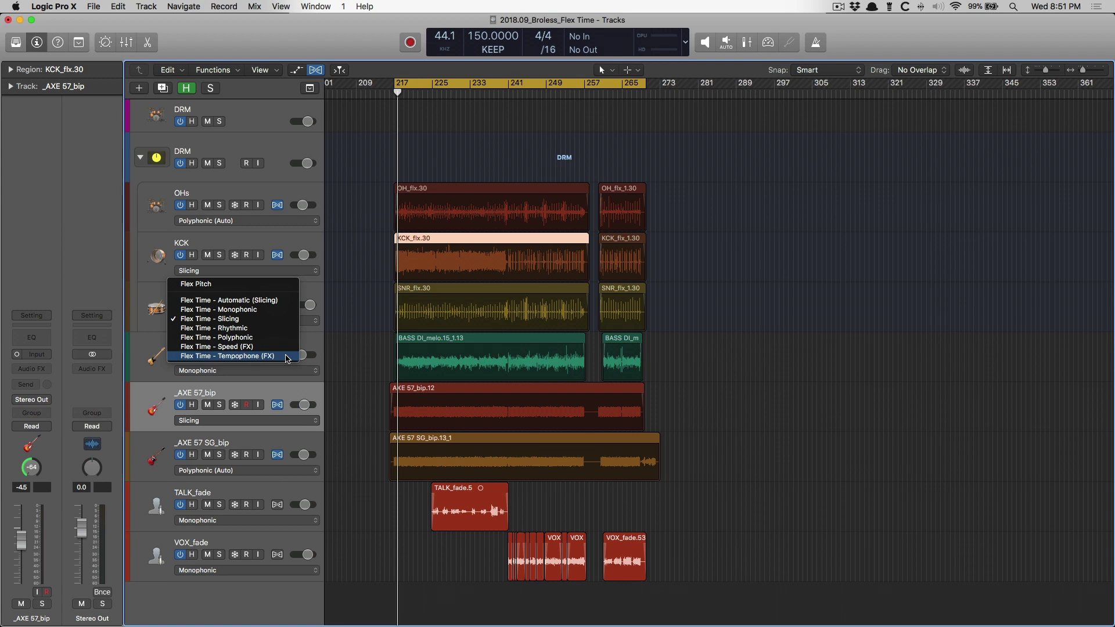
- Undo the extra bass flex markers, keep one at the region start, and solo BASS DI
left_click(363, 357)
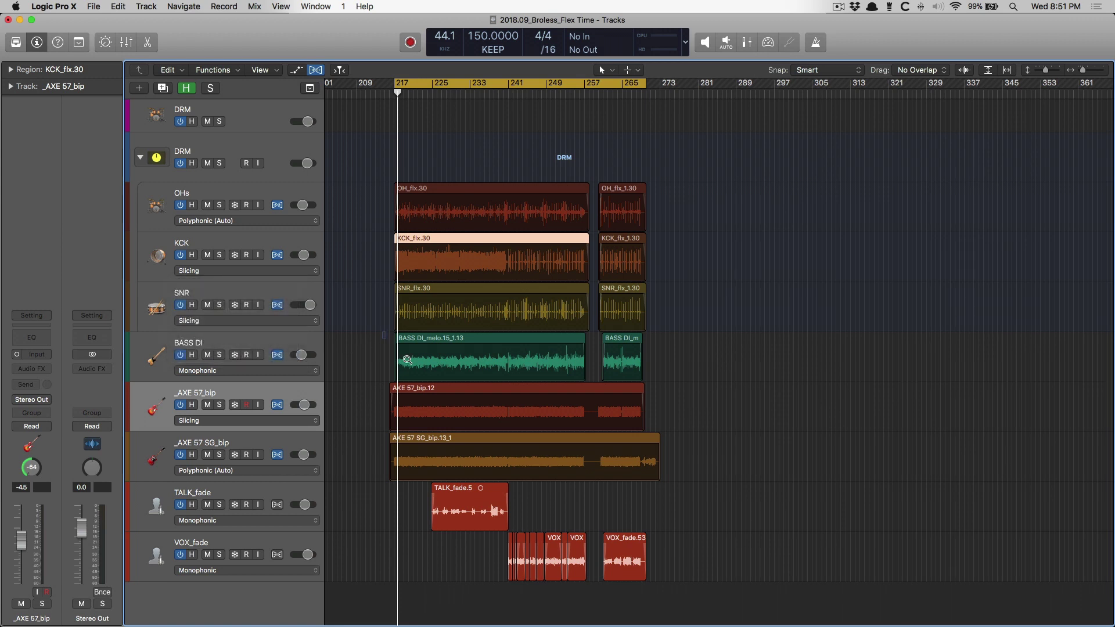
left_click_drag(389, 344, 427, 380)
left_click_drag(546, 399, 743, 520)
left_click(483, 230)
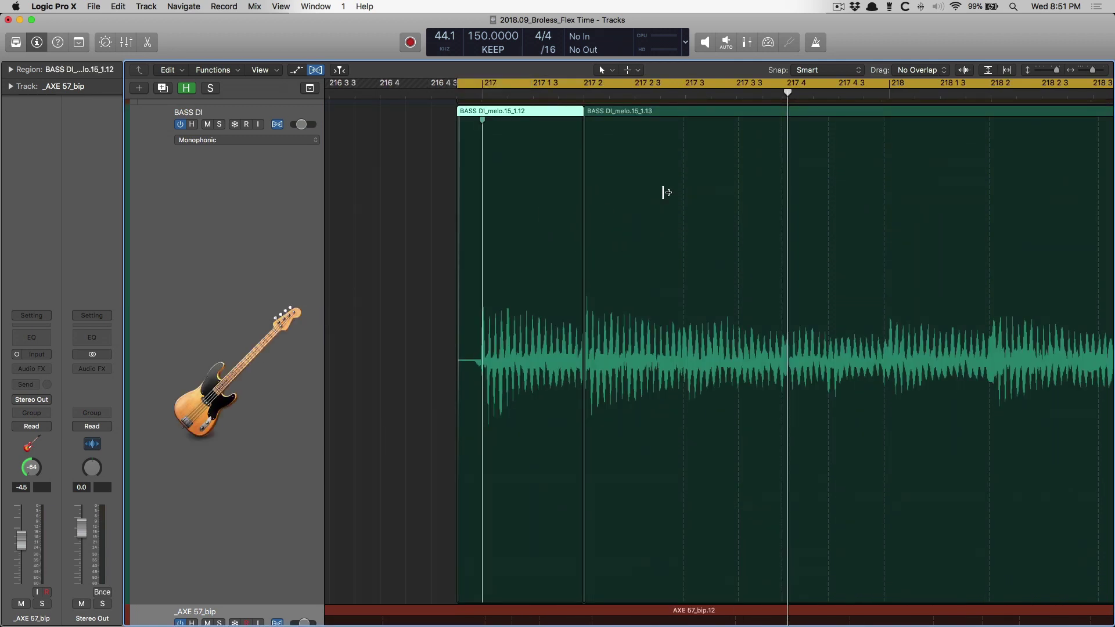
left_click(690, 172)
left_click(740, 163)
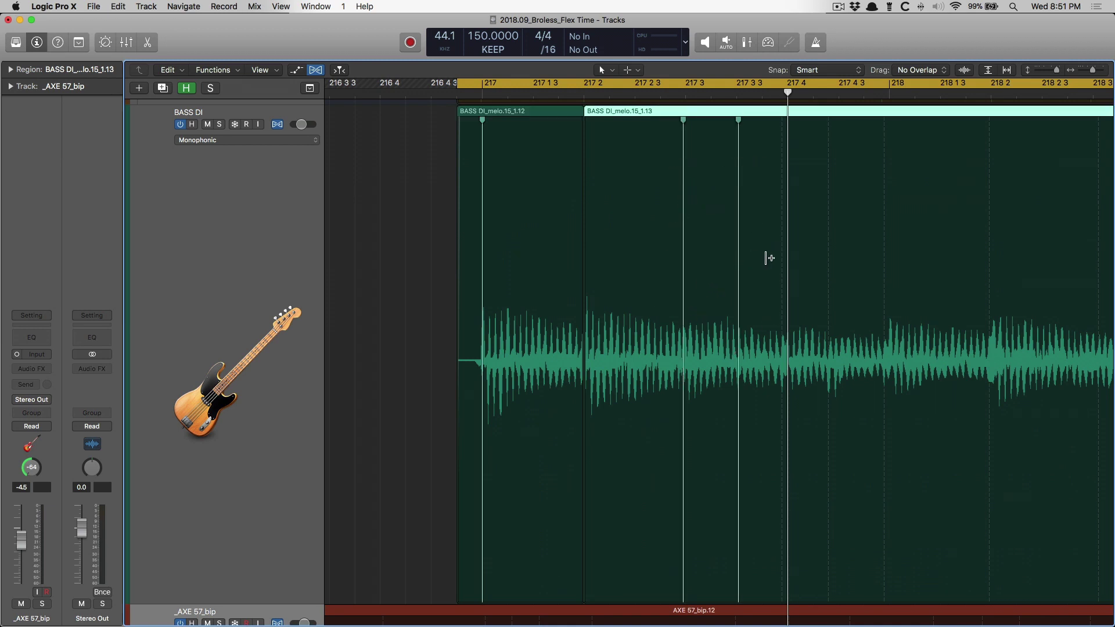
key("super+z")
key("super+z")
key("super+z")
key("super+z")
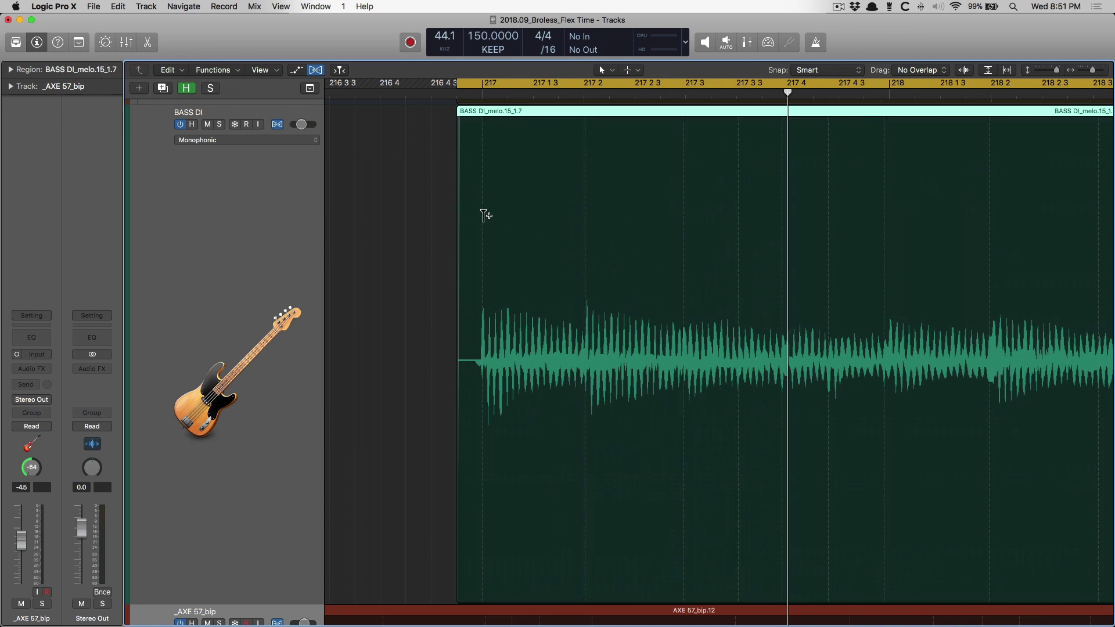
mouse_move(484, 215)
left_mouse_down()
mouse_move(468, 211)
mouse_move(481, 216)
left_mouse_up()
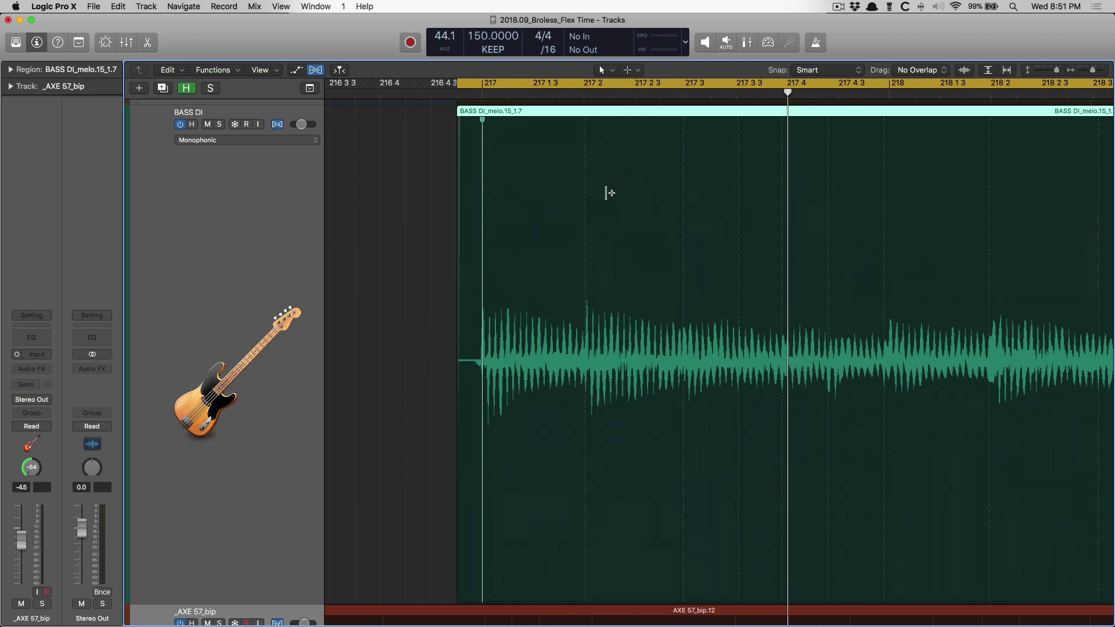
left_click(220, 124)
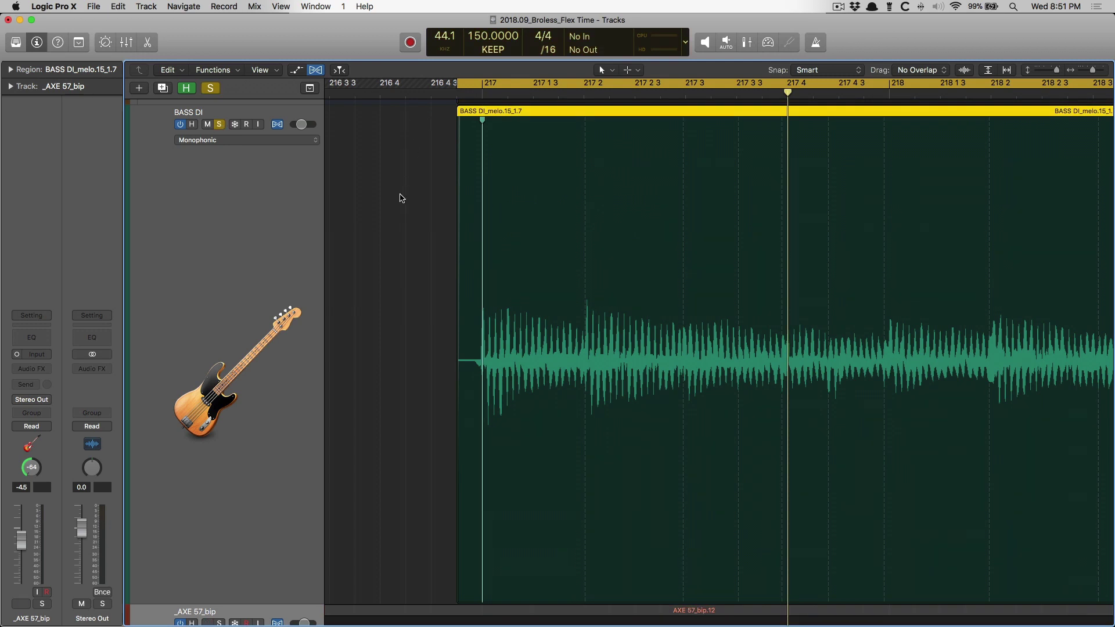
- Play the bass part and zoom in on the first notes of the BASS DI region
key("space")
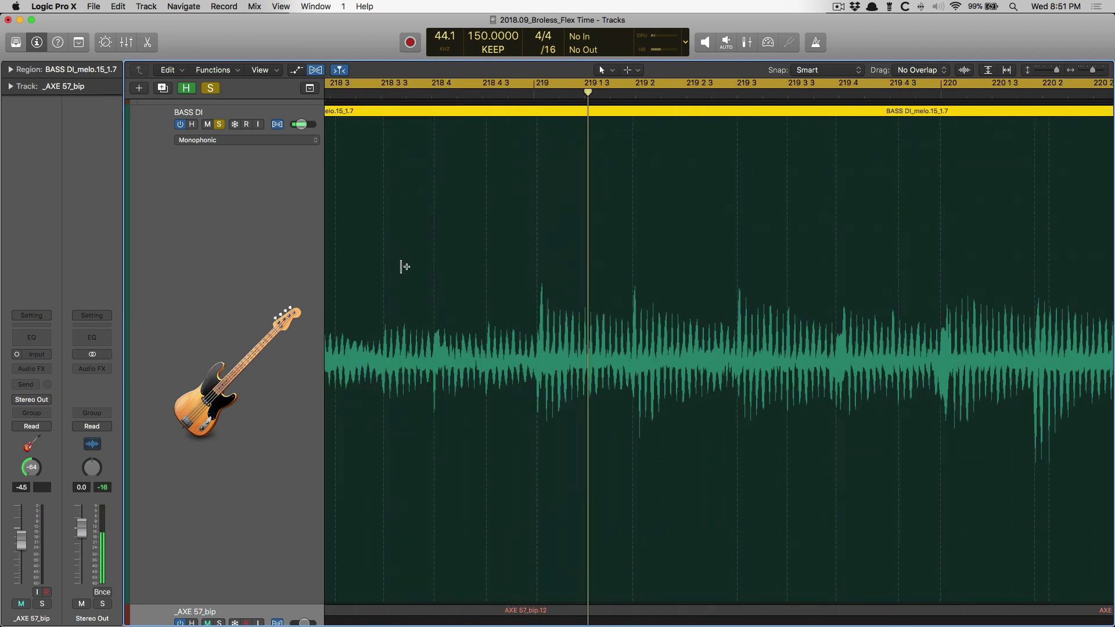
left_click(497, 267, "ctrl+alt")
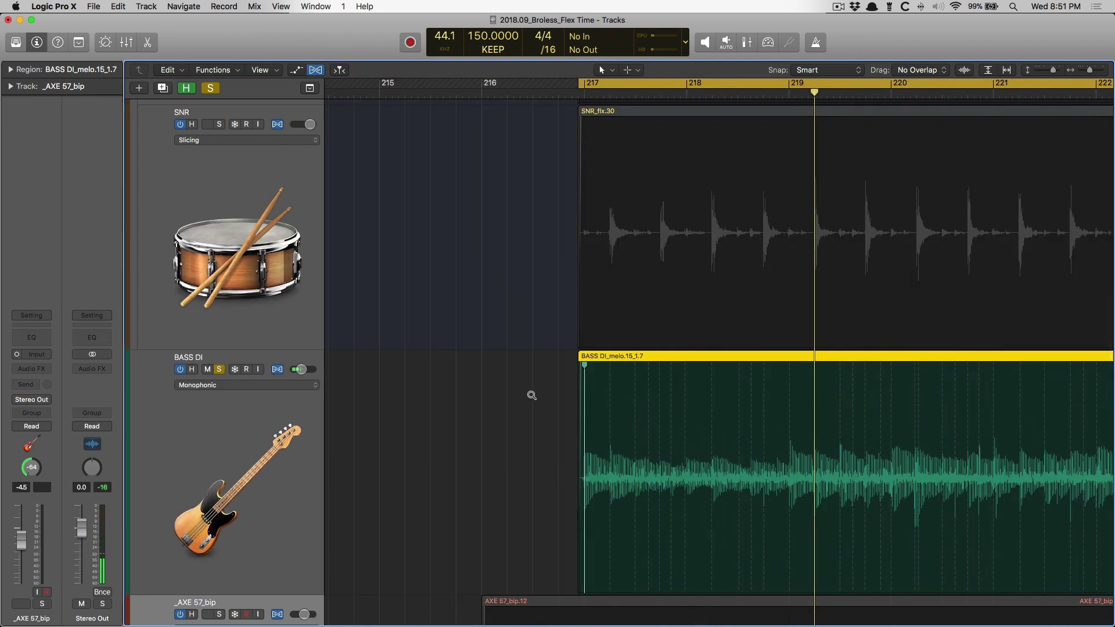
left_click_drag(558, 390, 672, 446)
mouse_move(684, 234)
left_mouse_down()
mouse_move(853, 244)
mouse_move(995, 235)
left_mouse_up()
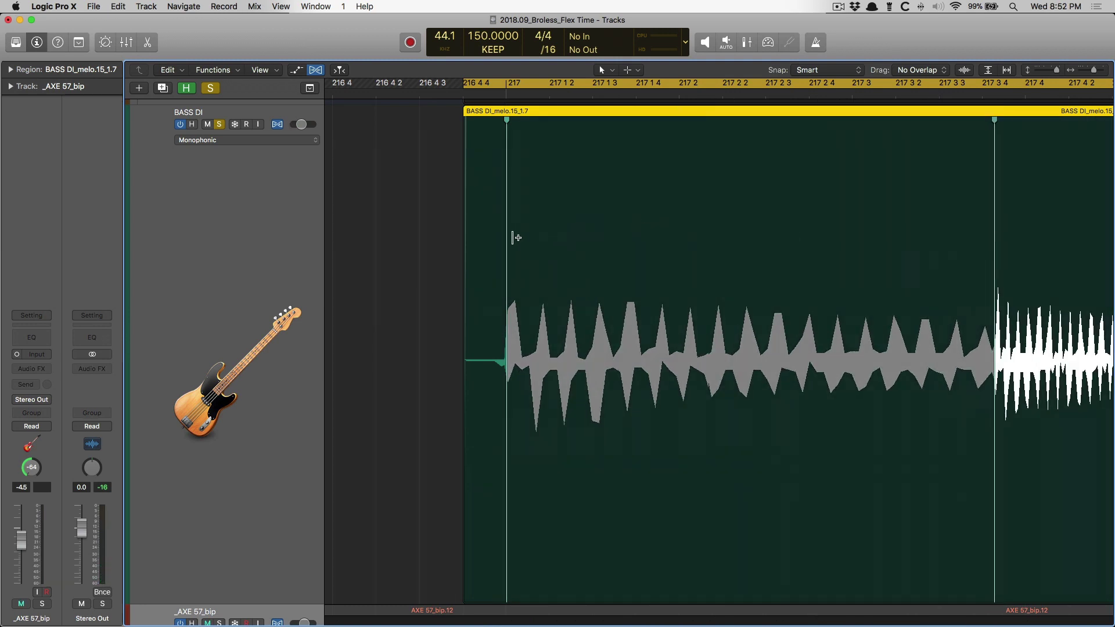
key("space")
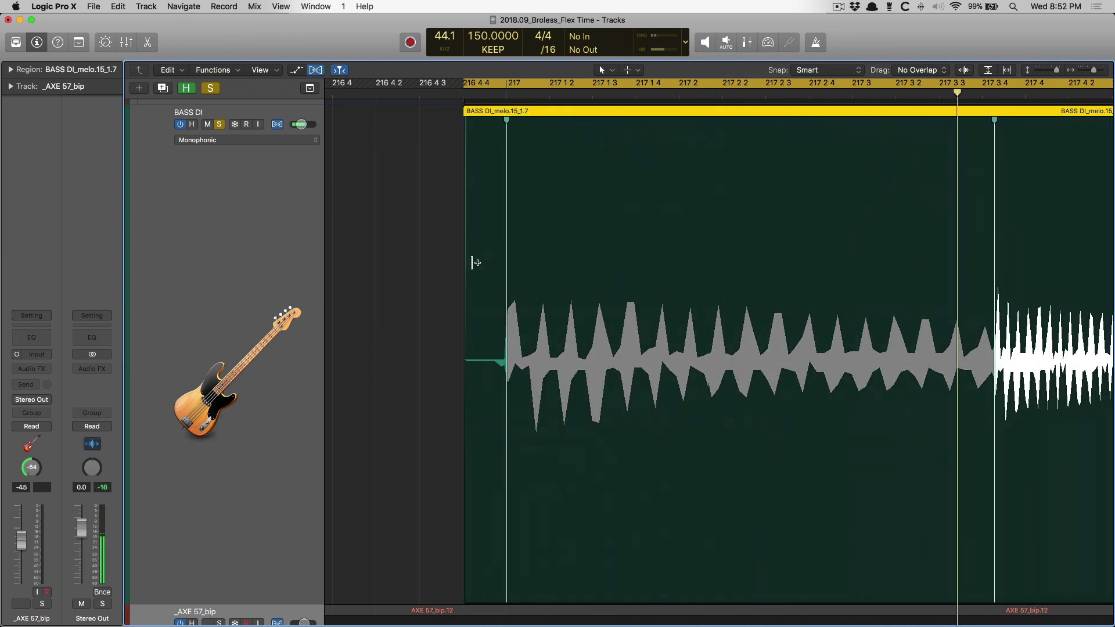
key("super+Left")
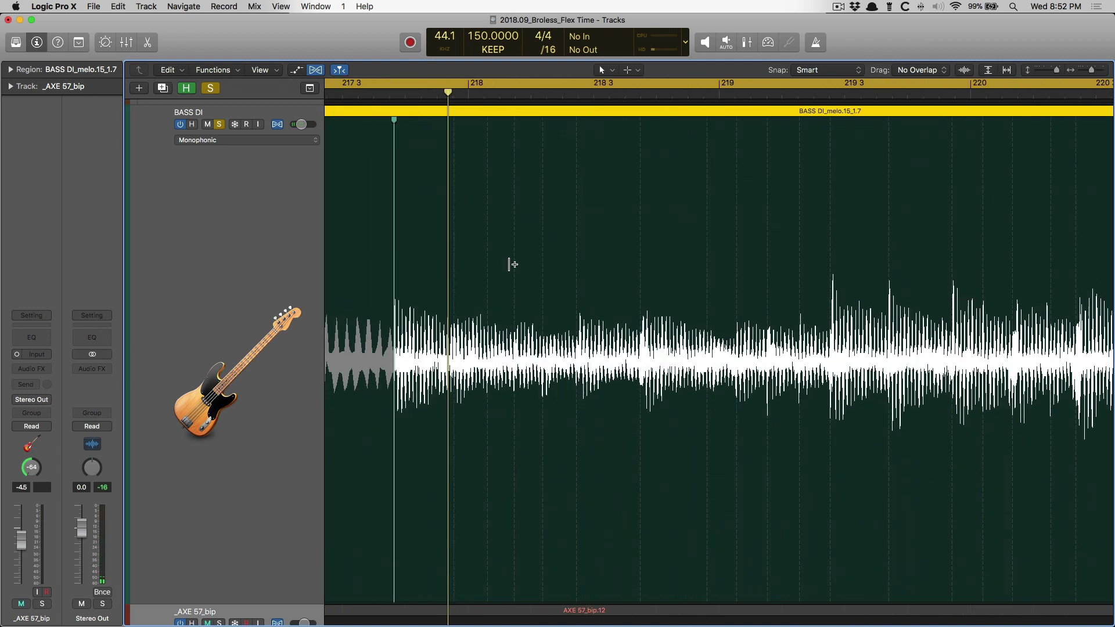
scroll(512, 264, "left", 10)
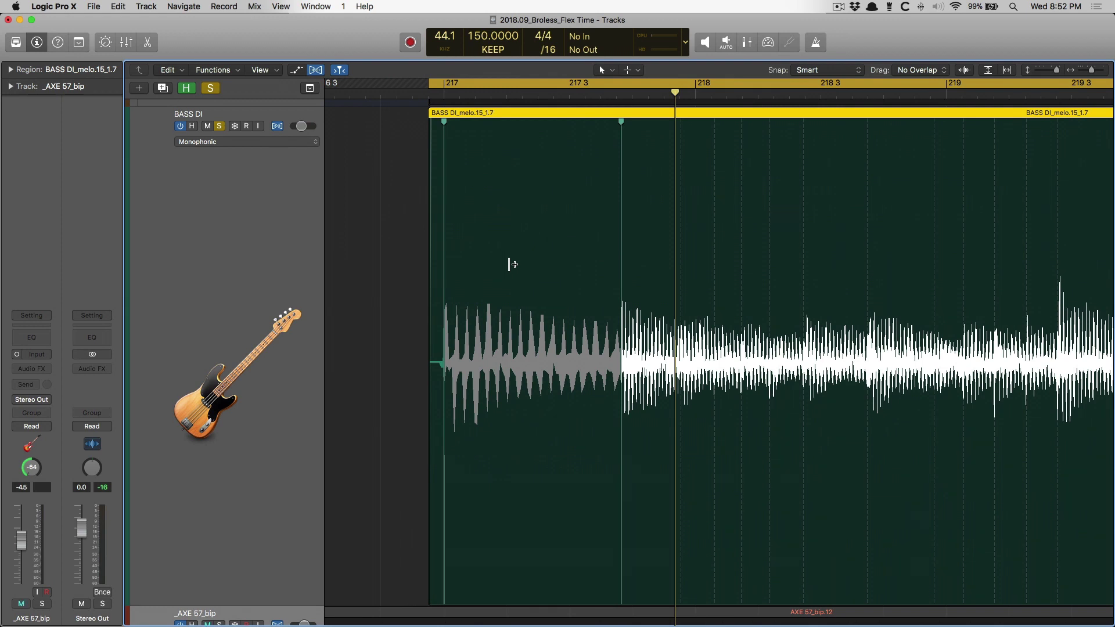
- Try Slicing mode on the bass with a stretched flex marker, then return to Monophonic
key("m")
left_click(281, 142)
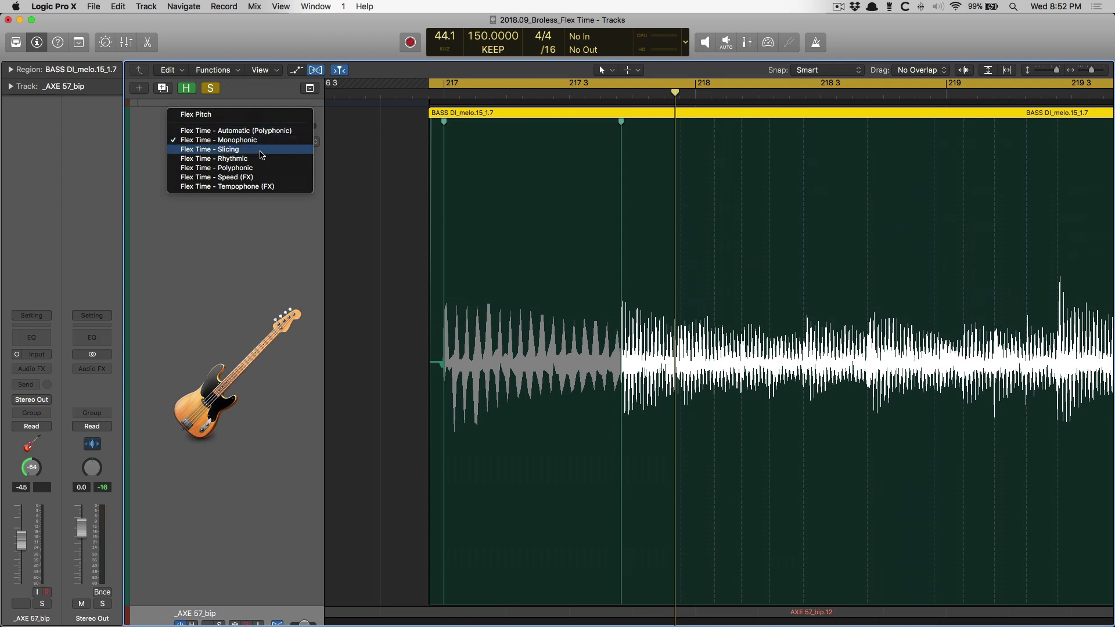
left_click(261, 151)
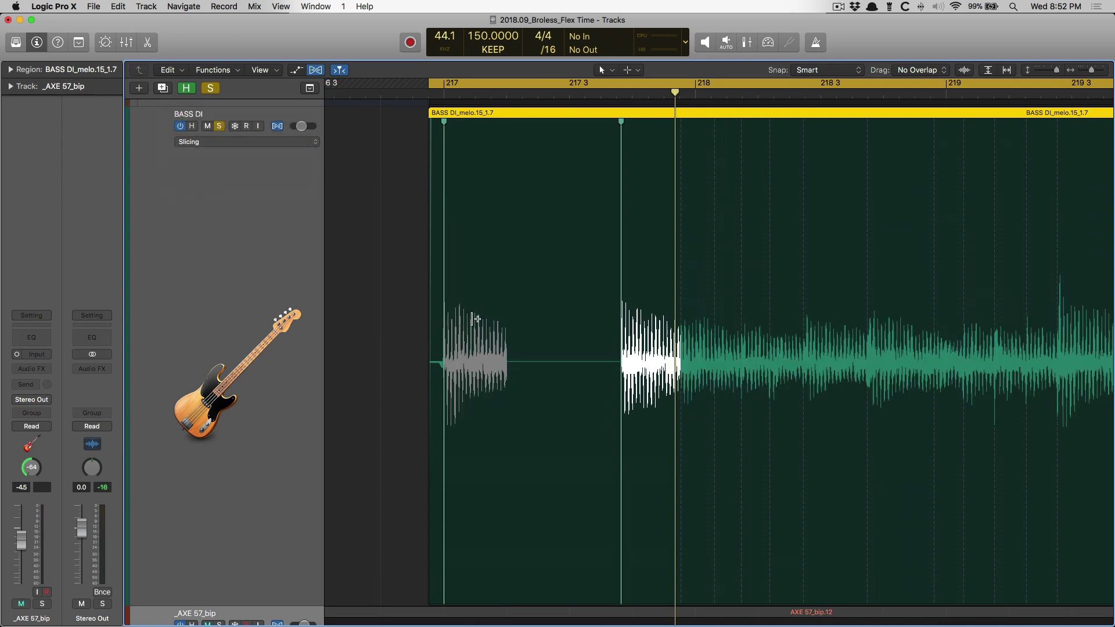
key("m")
mouse_move(619, 235)
left_mouse_down()
mouse_move(476, 239)
mouse_move(661, 232)
left_mouse_up()
key("space")
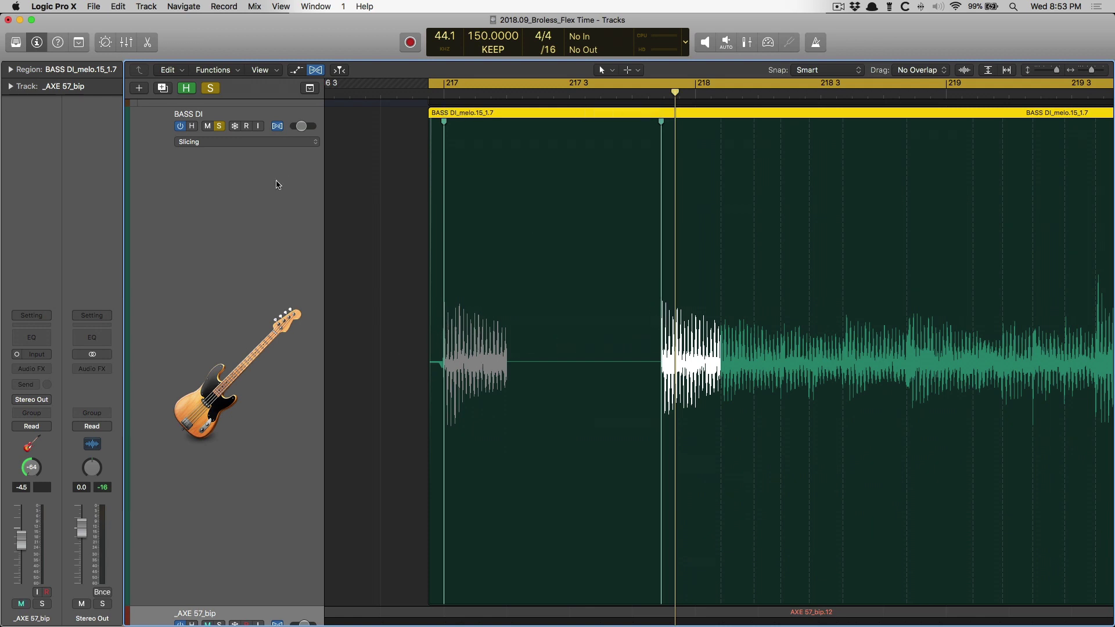
left_click(250, 144)
left_click(245, 132)
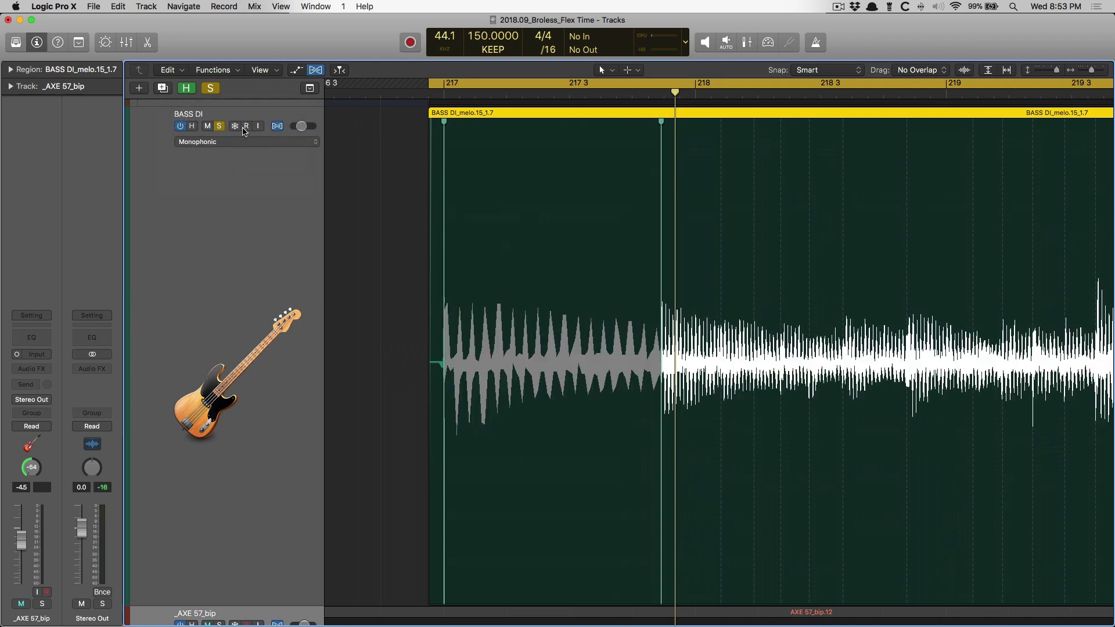
- Switch the bass to Rhythmic flex mode, drag the flex marker right and play it
left_click(231, 145)
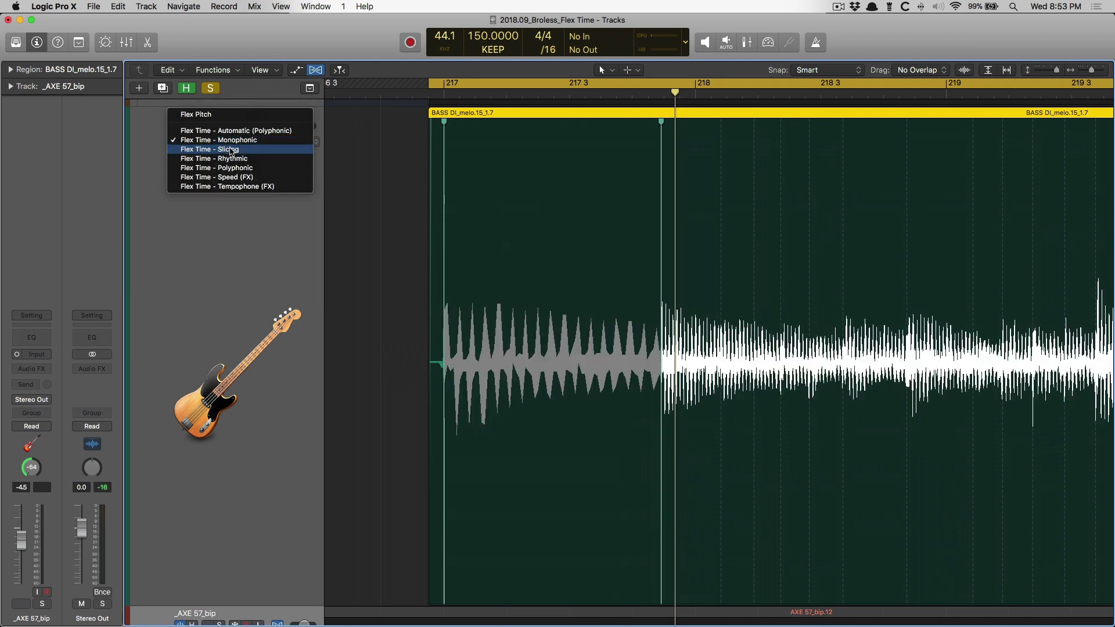
left_click(233, 159)
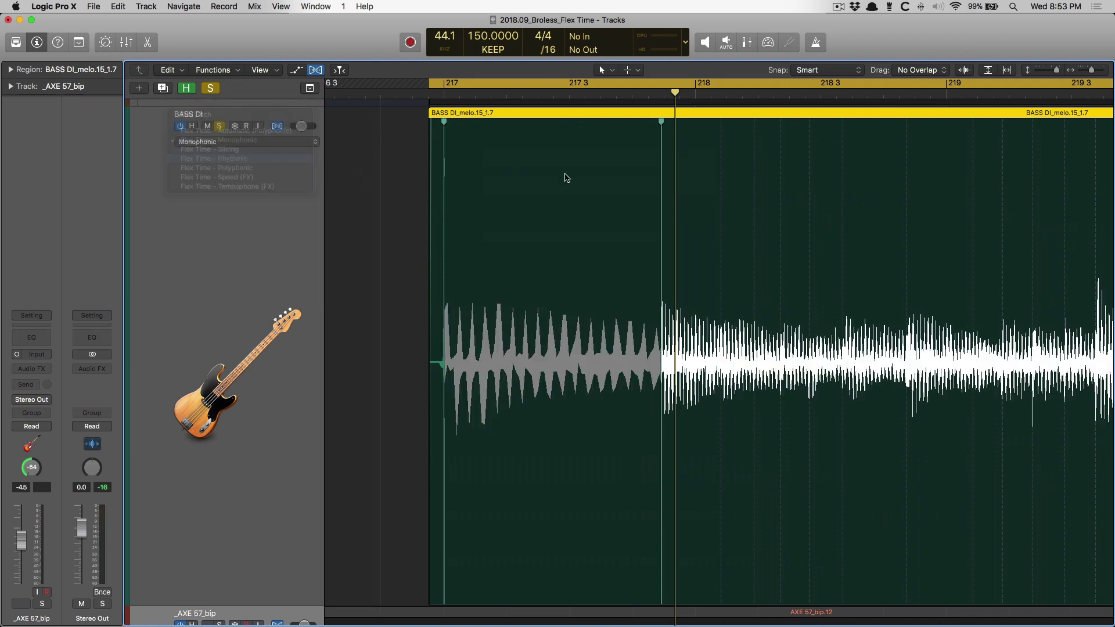
left_click_drag(665, 180, 739, 178)
key("space")
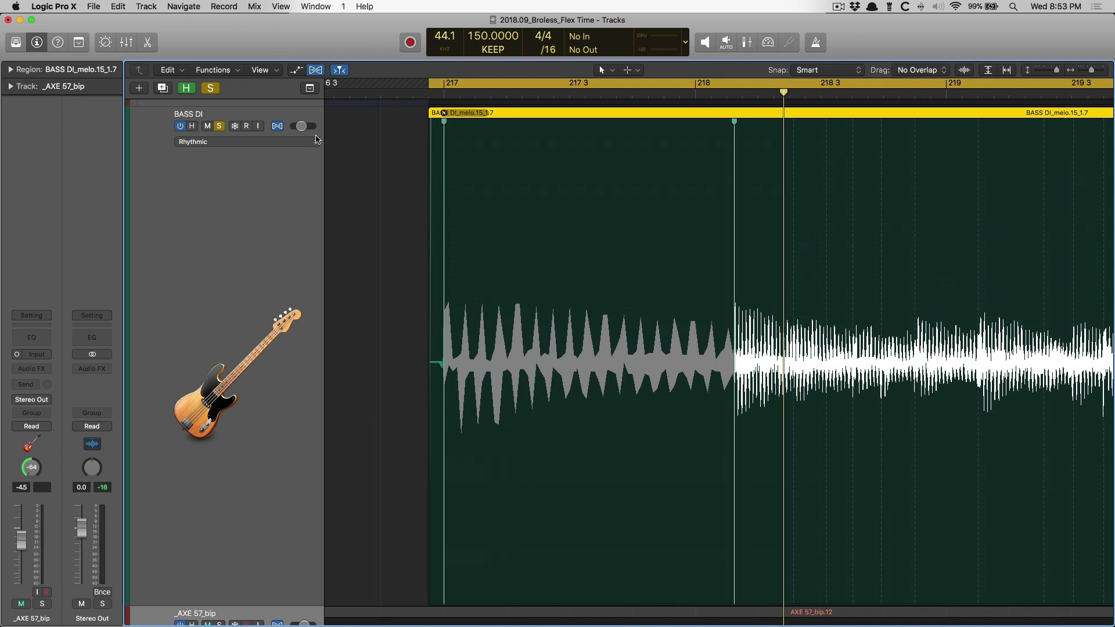
- Audition the bass in Polyphonic mode with _AXE 57_bip unmuted, then revert to Monophonic
left_click(268, 144)
left_click(258, 152)
key("space")
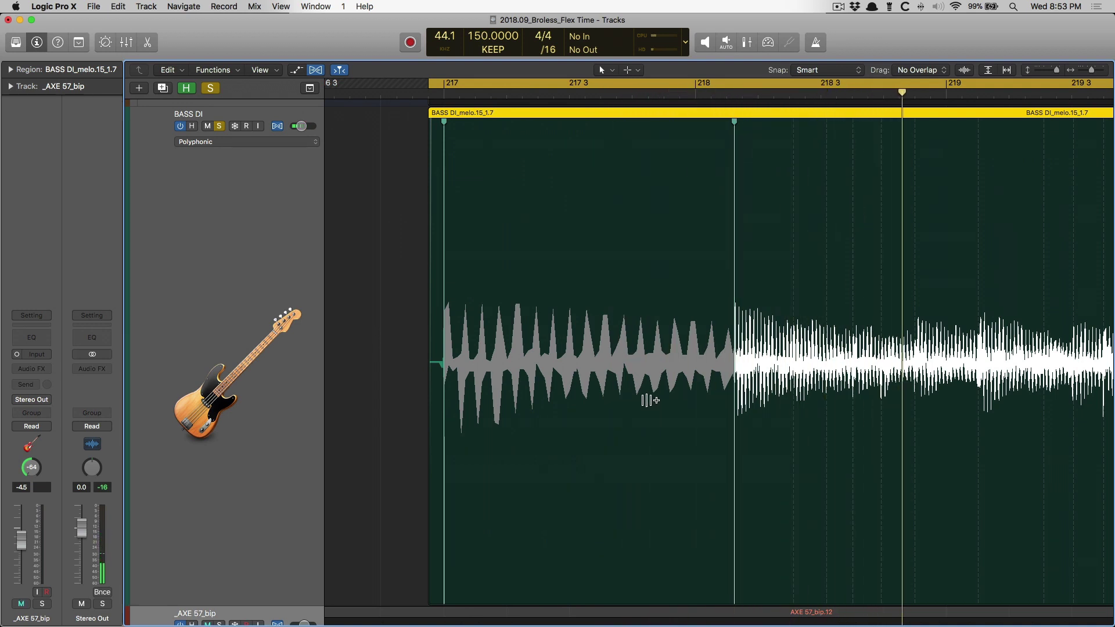
key("ctrl+m")
key("space")
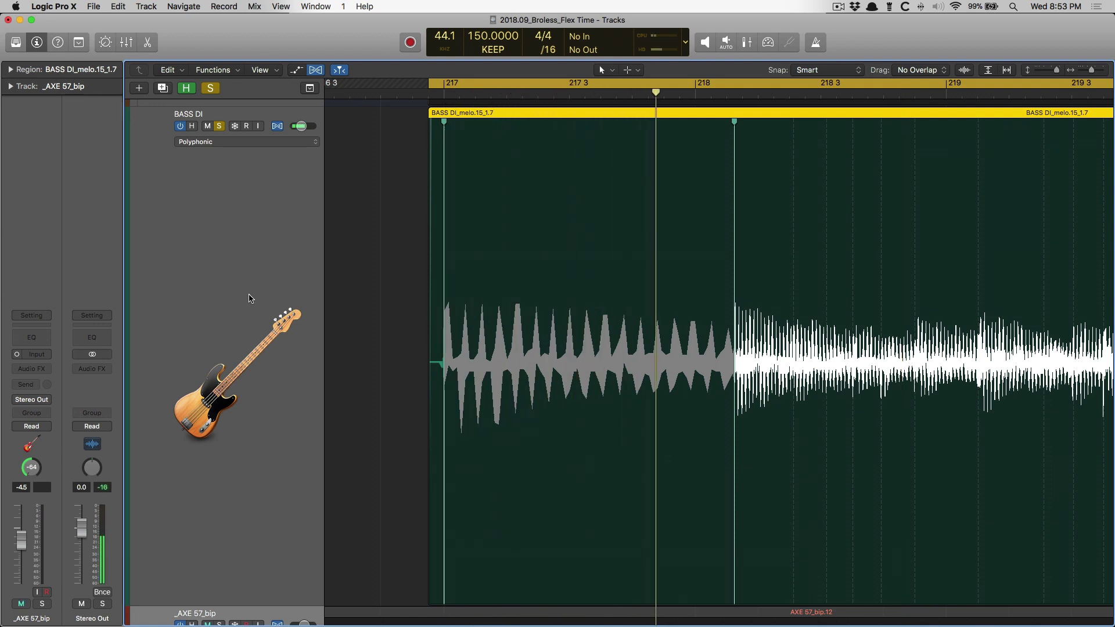
left_click(230, 142)
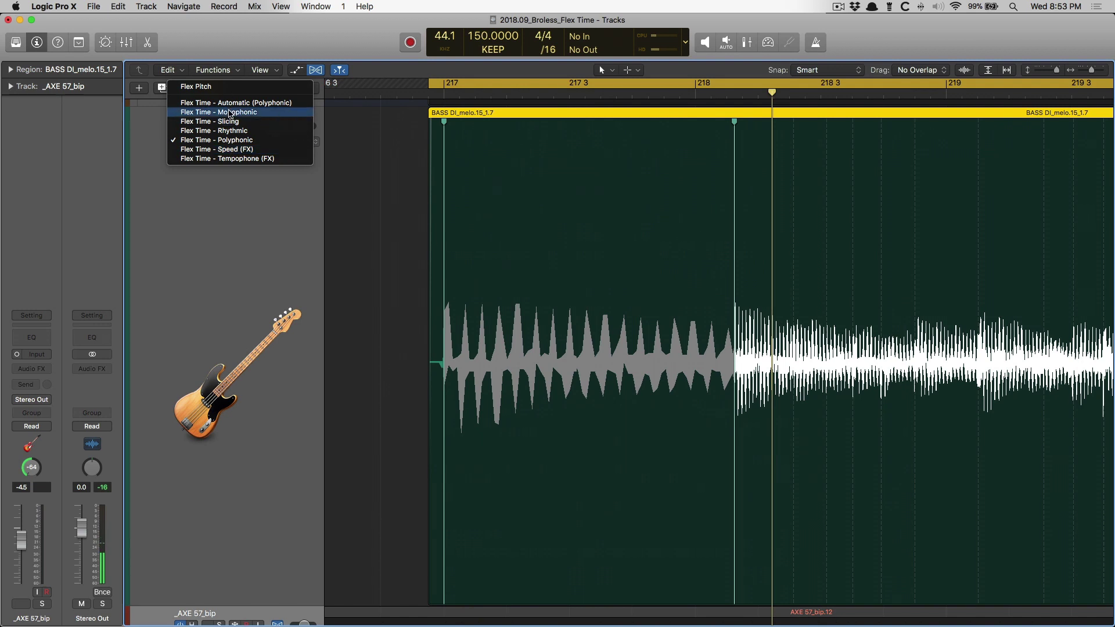
left_click(229, 112)
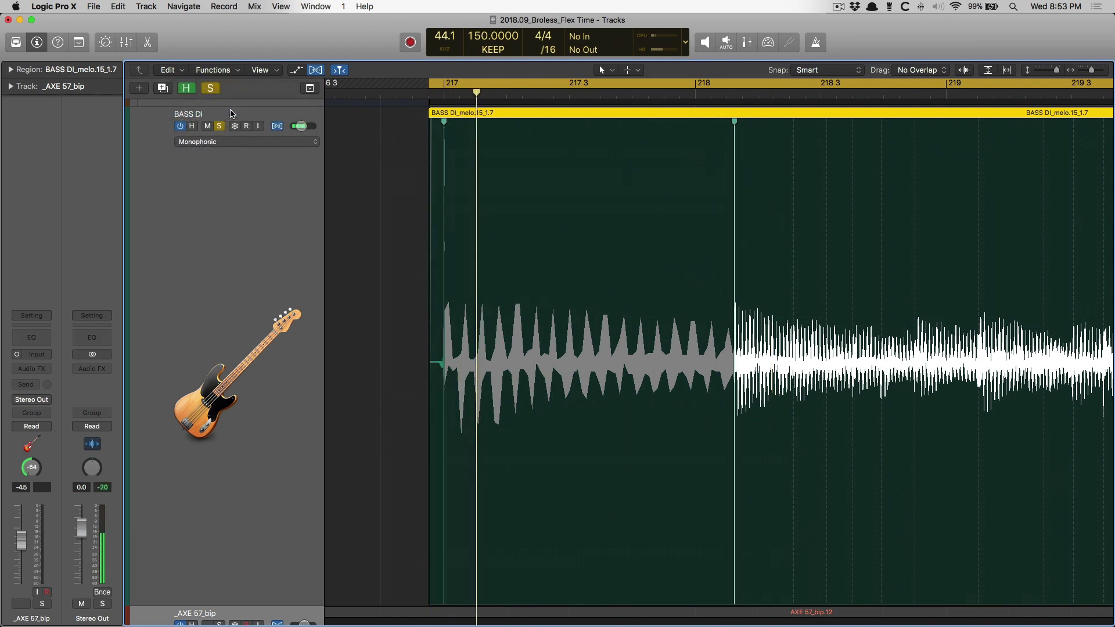
key("ctrl+m")
key("ctrl+m")
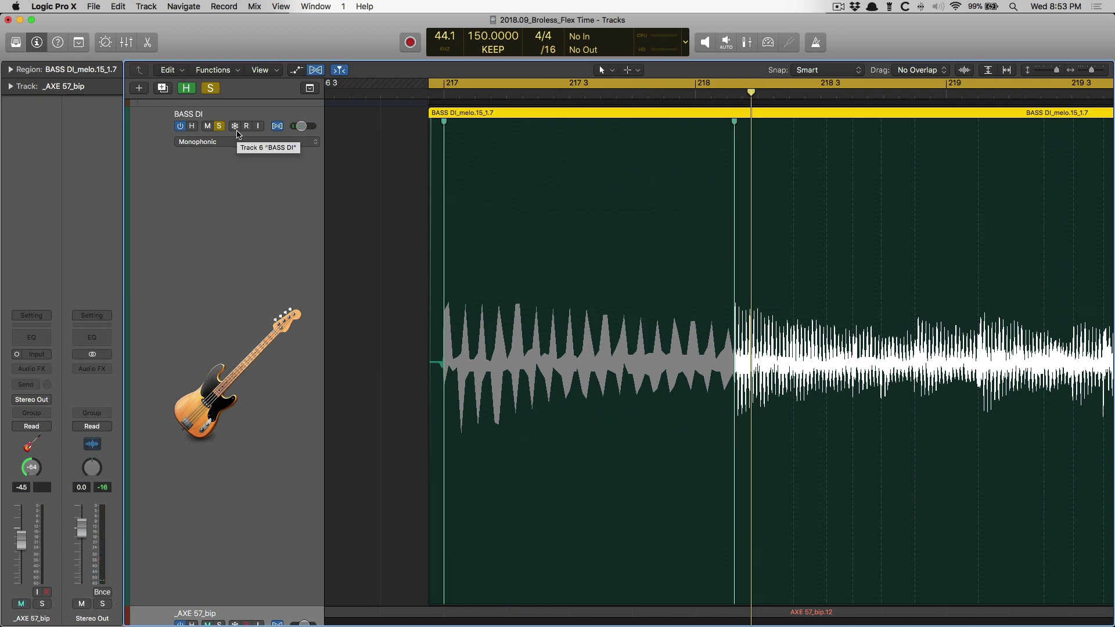
left_click(238, 150)
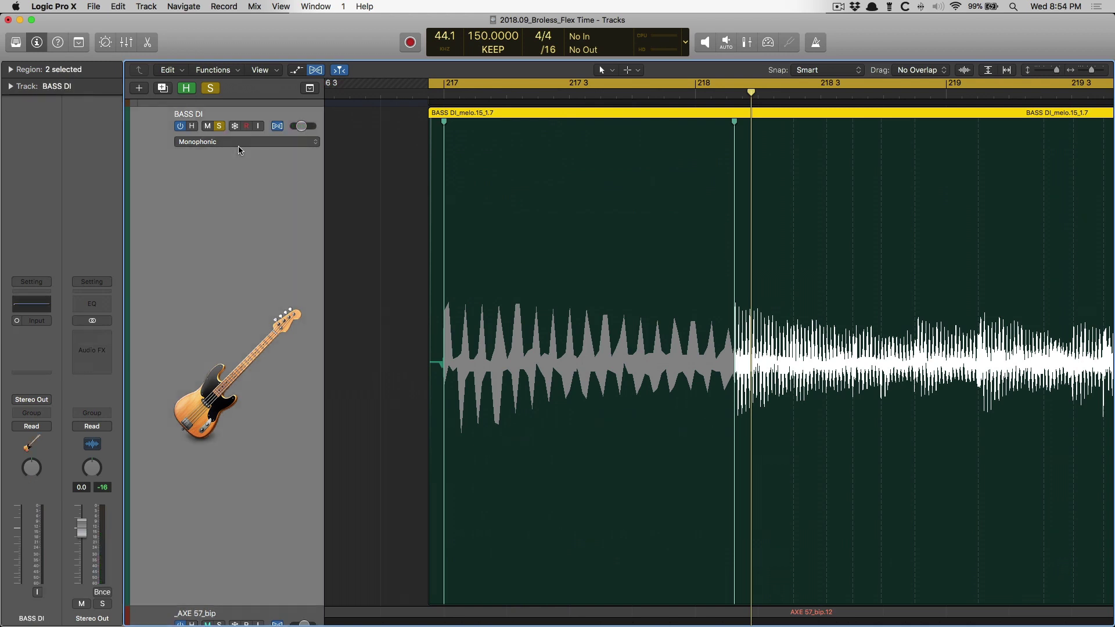
left_click(239, 143)
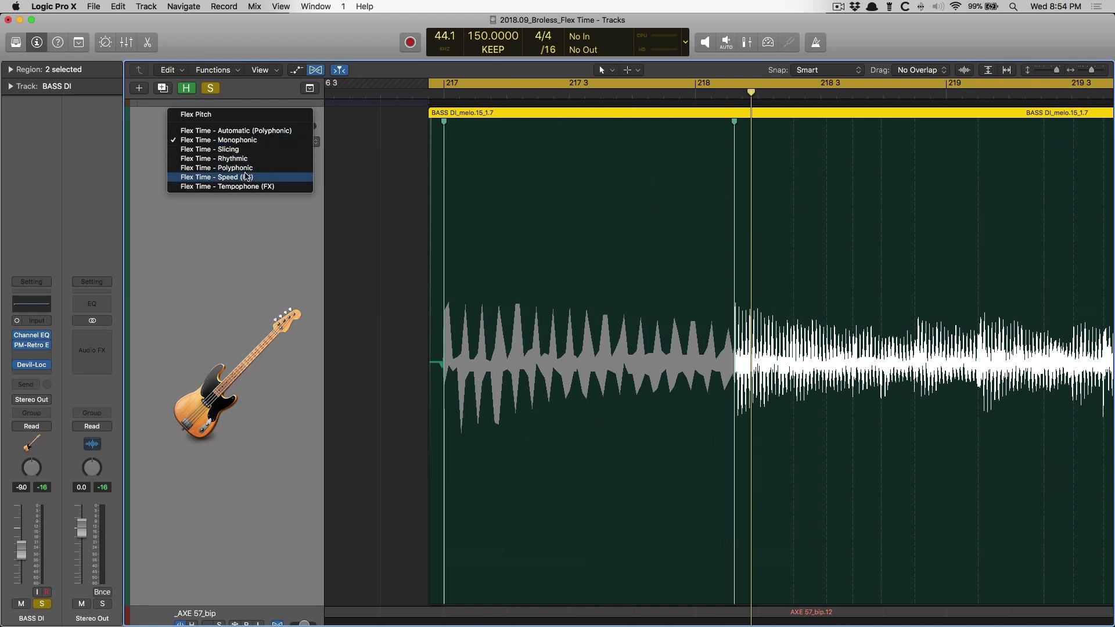
left_click(246, 177)
key("shift+space")
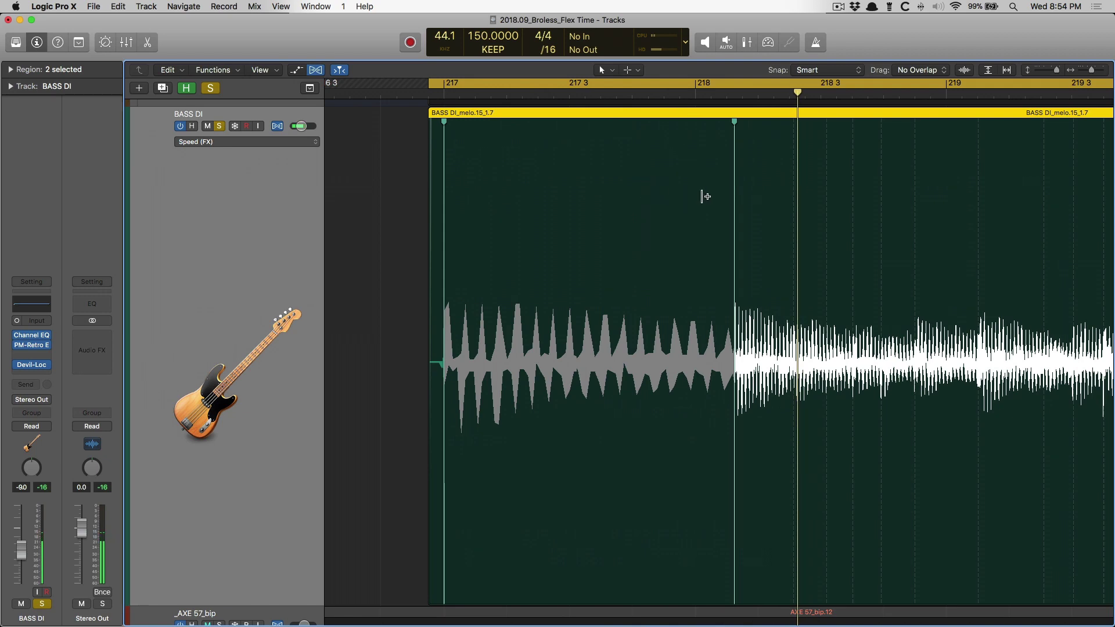
left_click_drag(735, 191, 496, 188)
mouse_move(585, 179)
left_mouse_down()
mouse_move(560, 180)
mouse_move(574, 174)
left_mouse_up()
key("space")
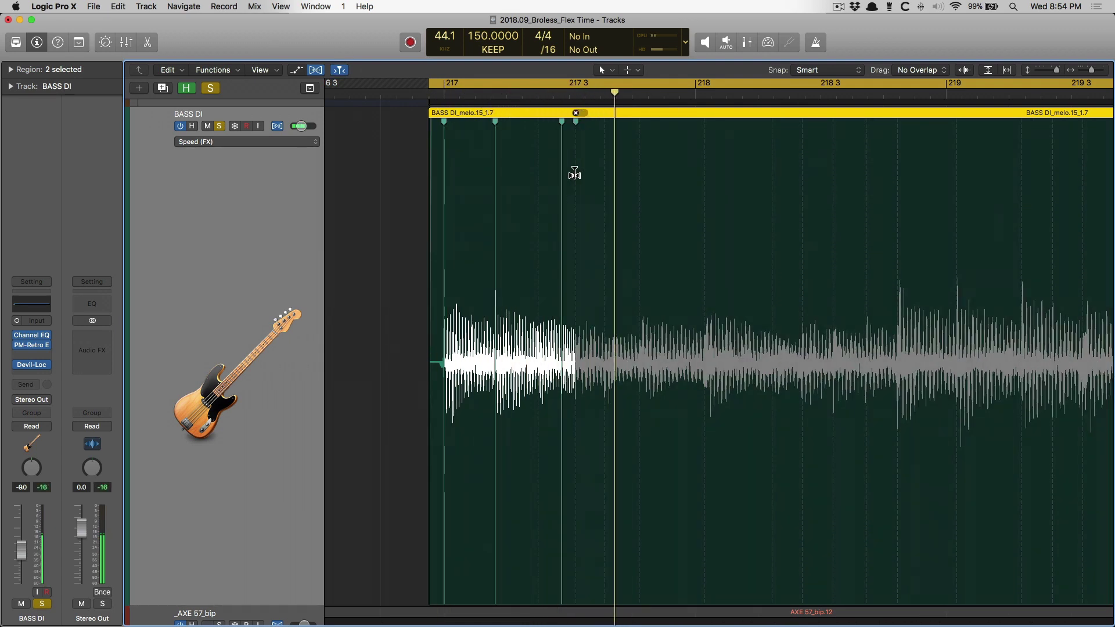
key("super+z")
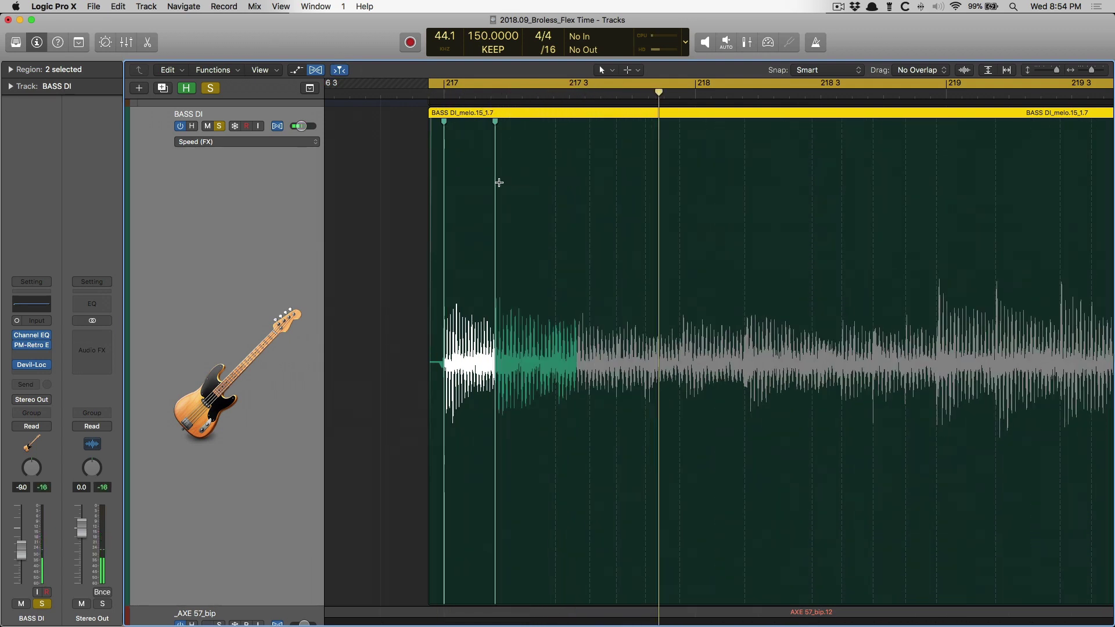
key("super+z")
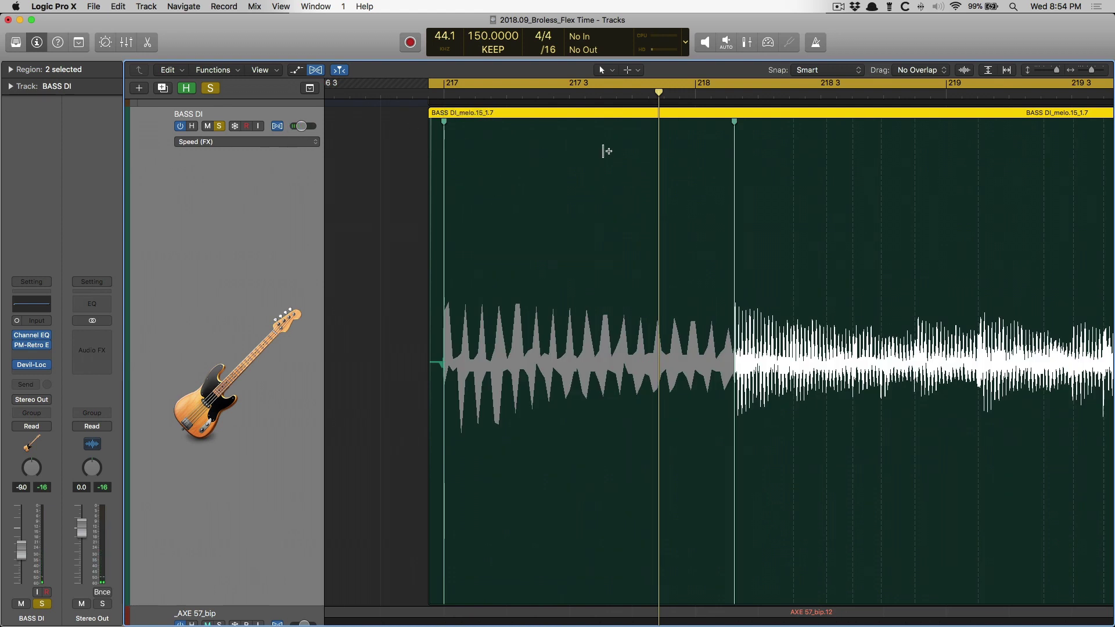
- Set BASS DI to Tempophone (FX), lower its grain size to 0.86 ms, and play it
left_click(275, 142)
left_click(275, 149)
key("space")
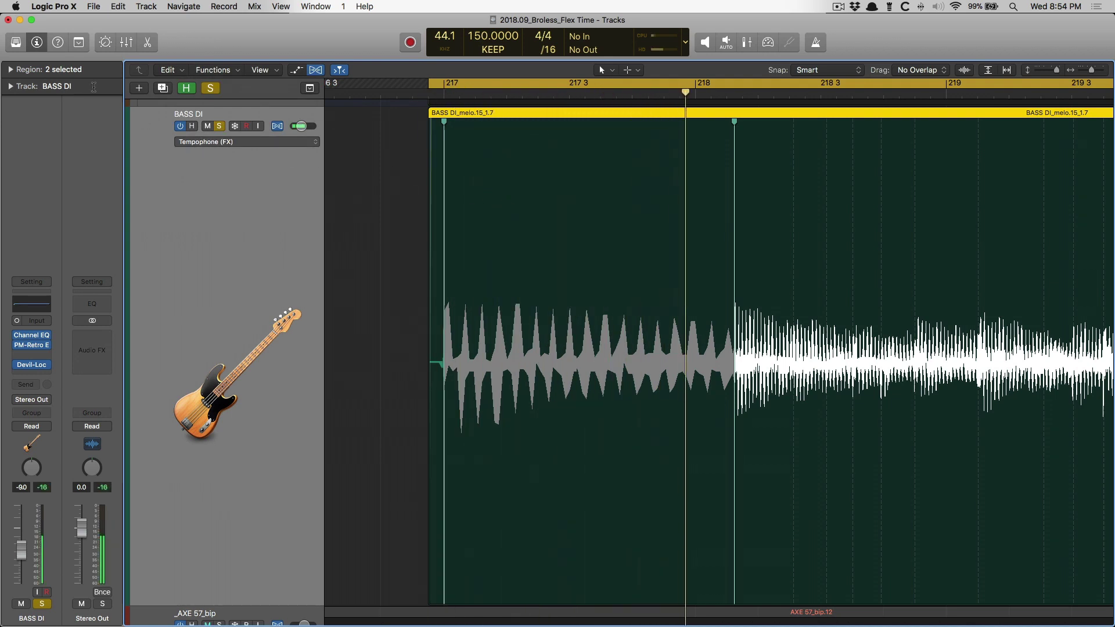
left_click(11, 87)
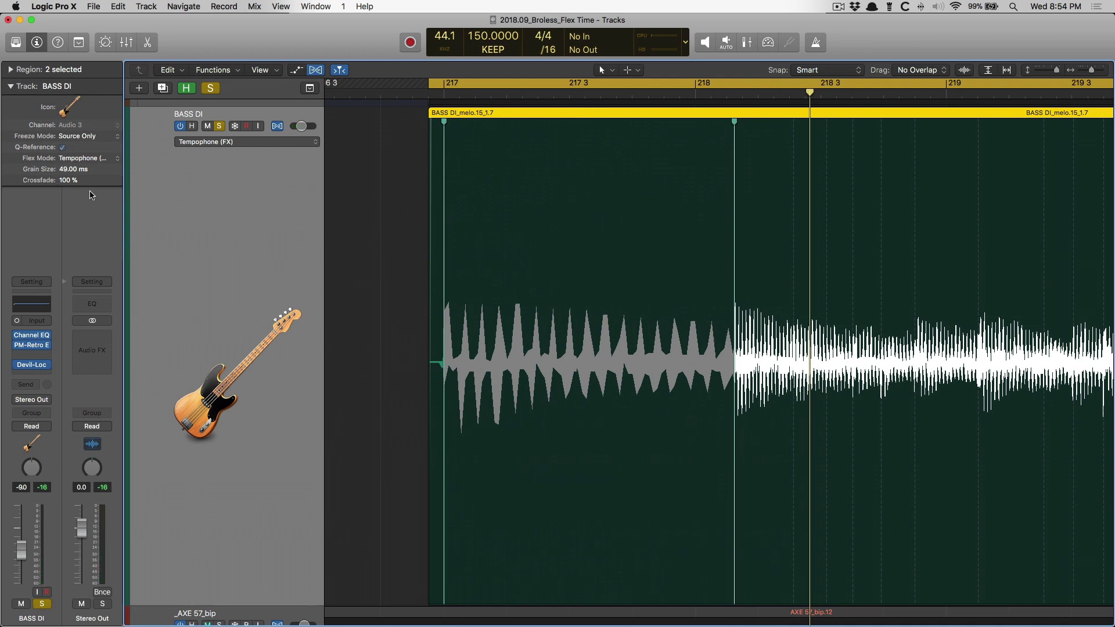
key("i")
key("i")
left_click_drag(68, 170, 68, 197)
key("space")
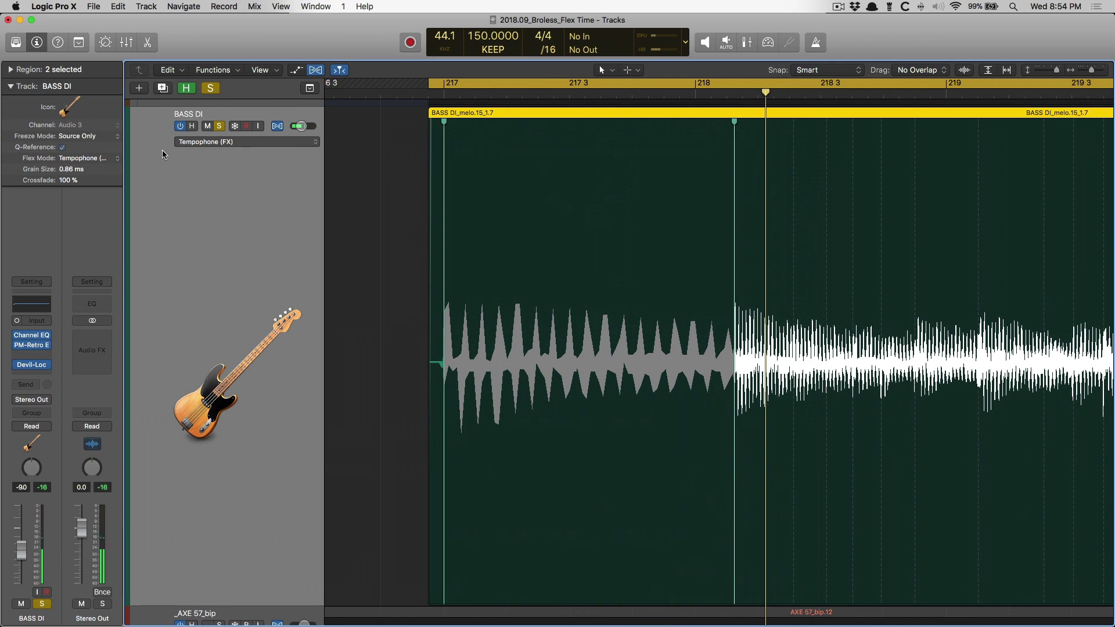
key("z")
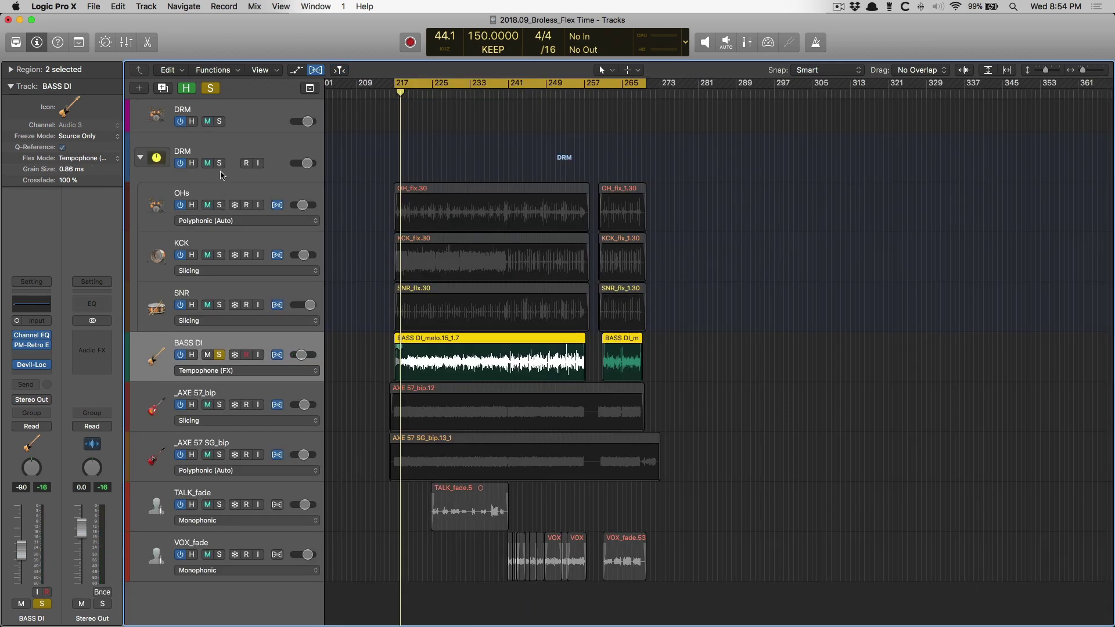
- Solo the DRM folder and zoom in on the drum regions around bar 217
left_click(219, 163)
left_click_drag(374, 210, 401, 341)
left_click_drag(535, 304, 668, 486)
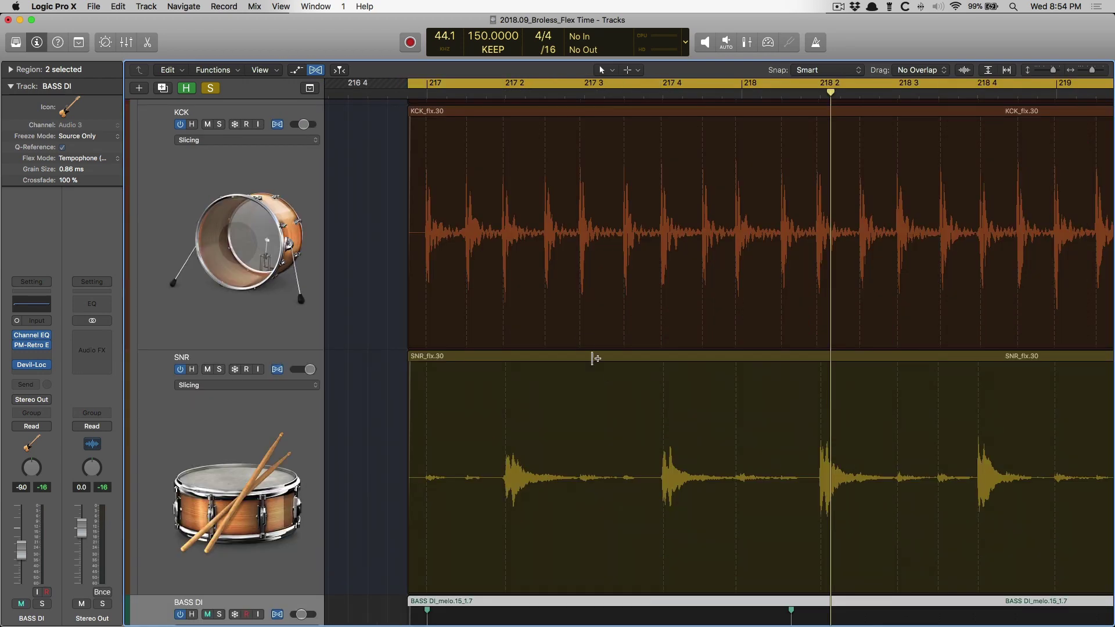
scroll(580, 332, "up", 6)
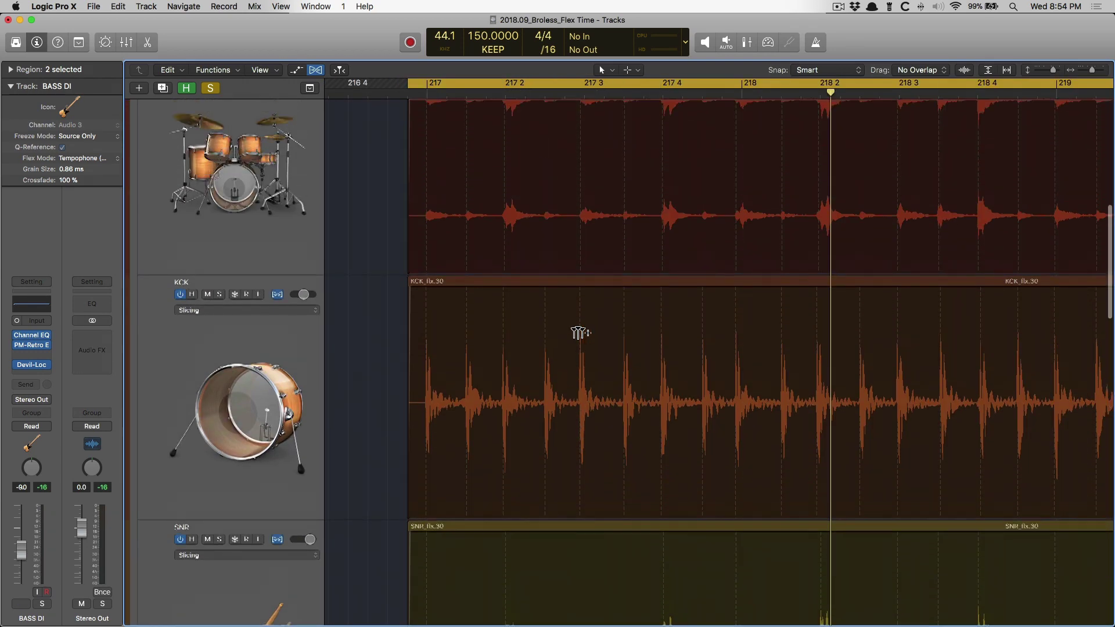
key("super+Up")
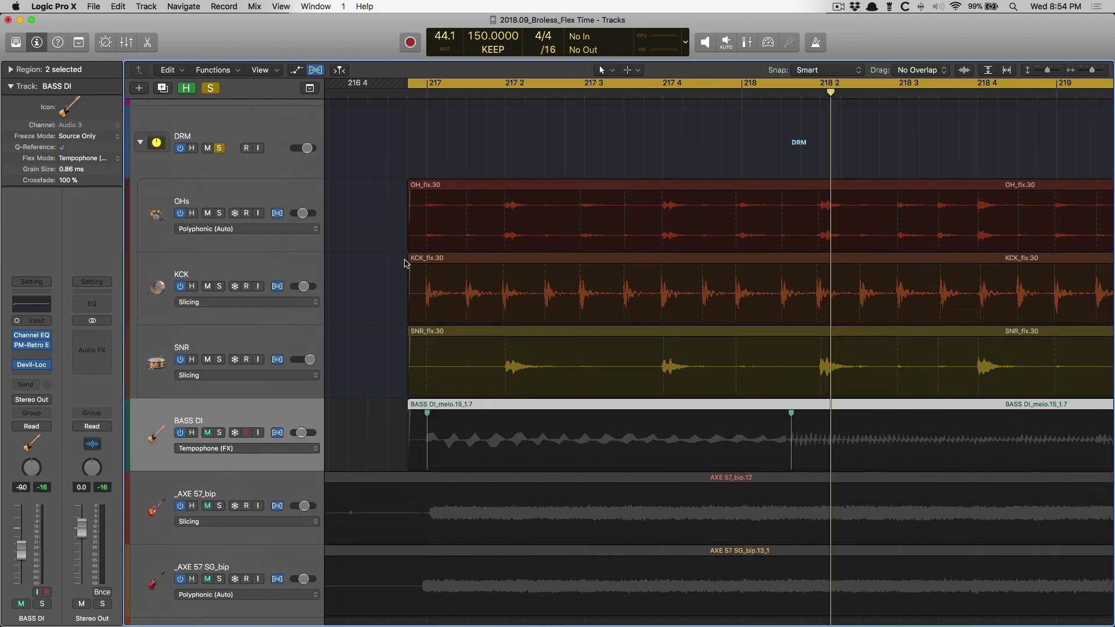
- Select the OHs, KCK and SNR tracks and bring up the Mixer
left_click(232, 208)
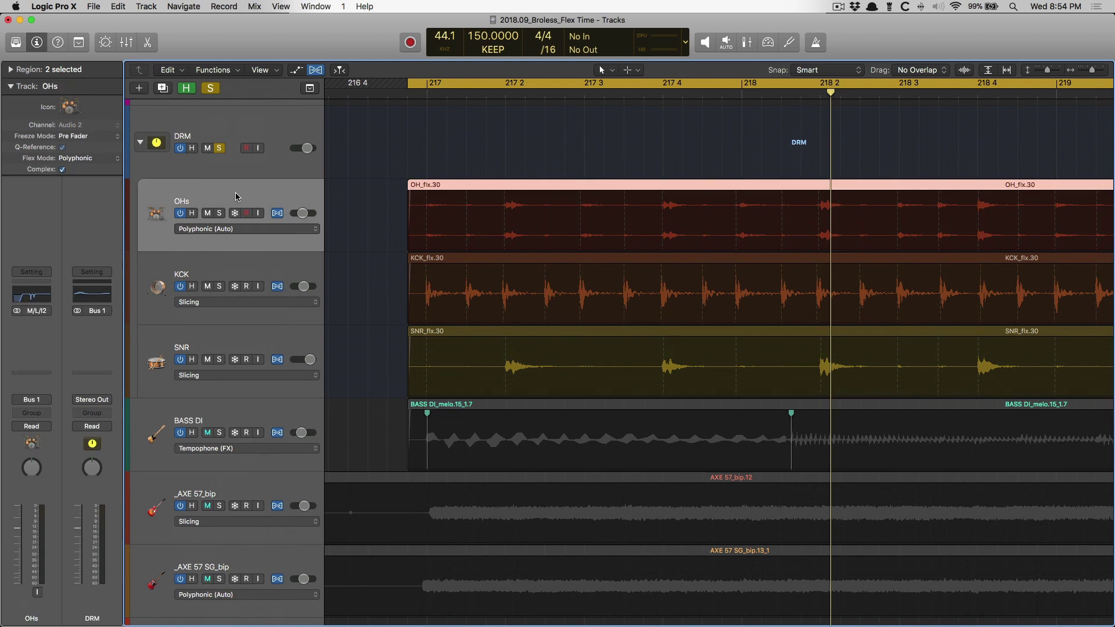
left_click(213, 262)
left_click(220, 349)
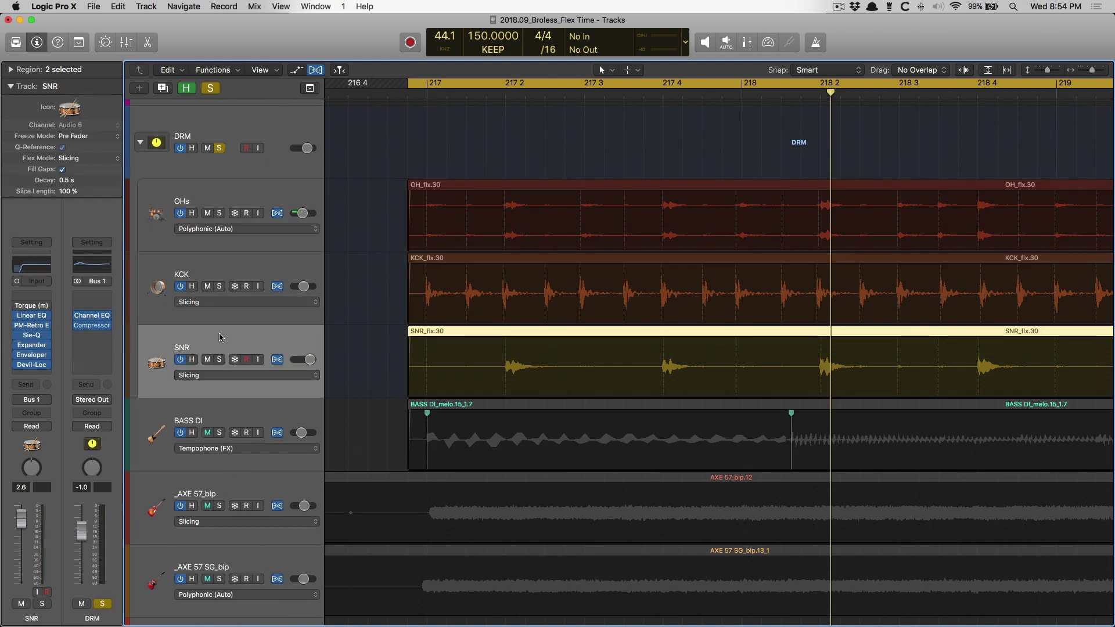
key("x")
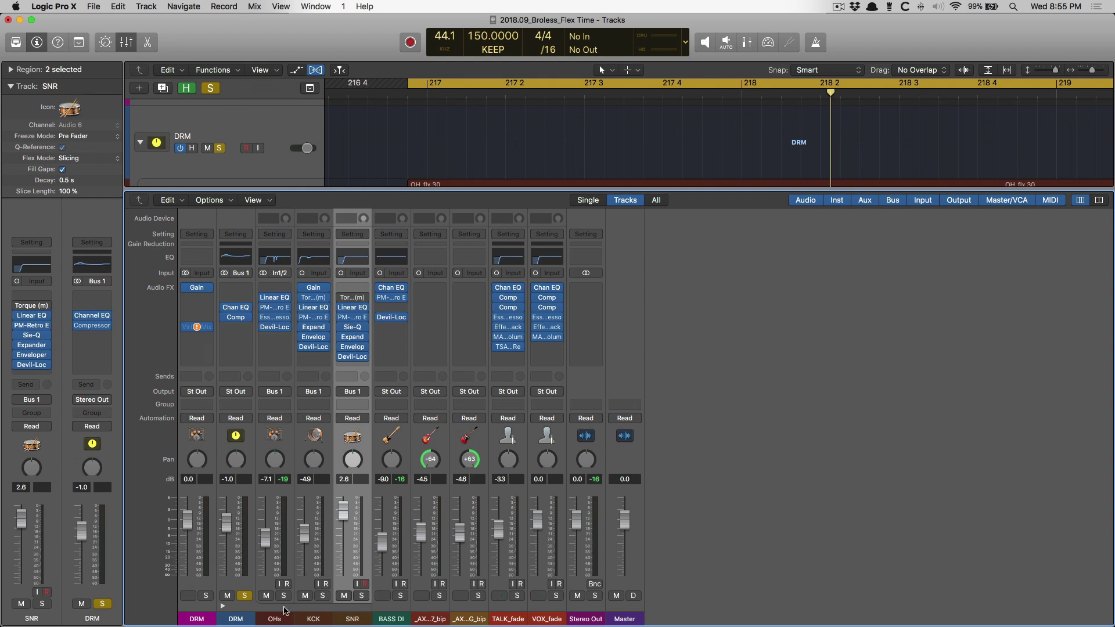
- Put OHs, KCK and SNR in a new group DRM with Editing (Selection) and Quantize-Locked on
left_click(283, 590, "shift")
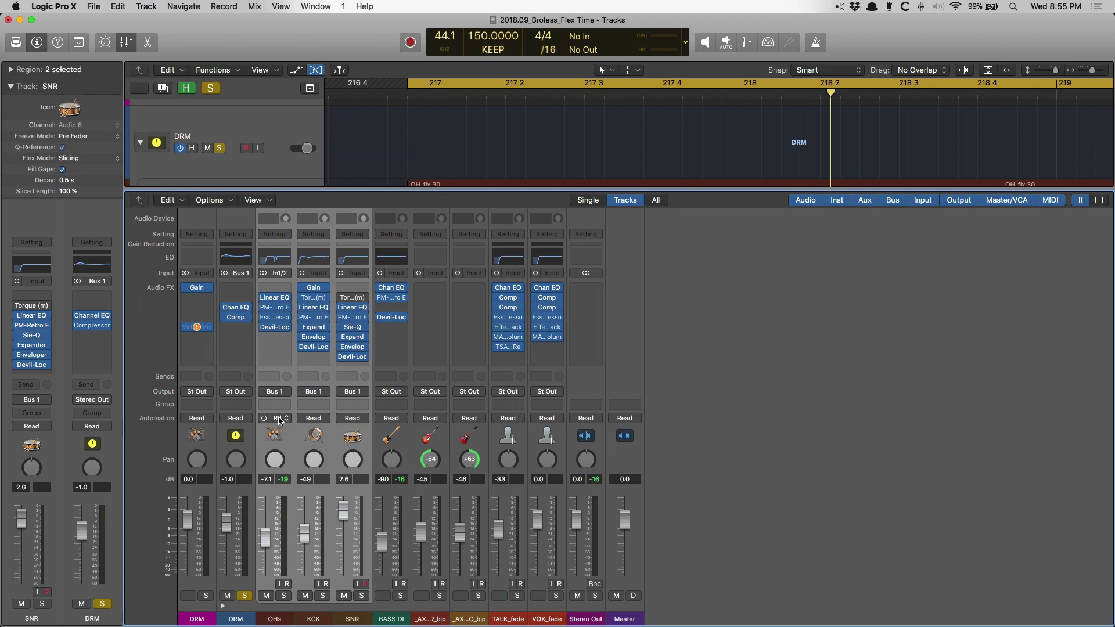
left_click(273, 405)
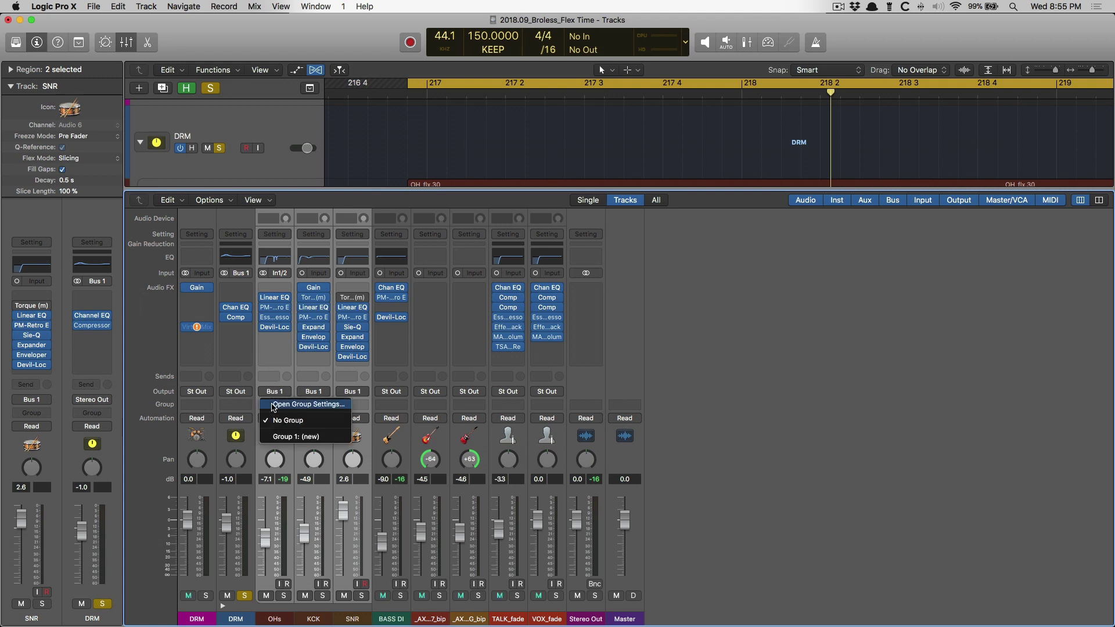
left_click(276, 436)
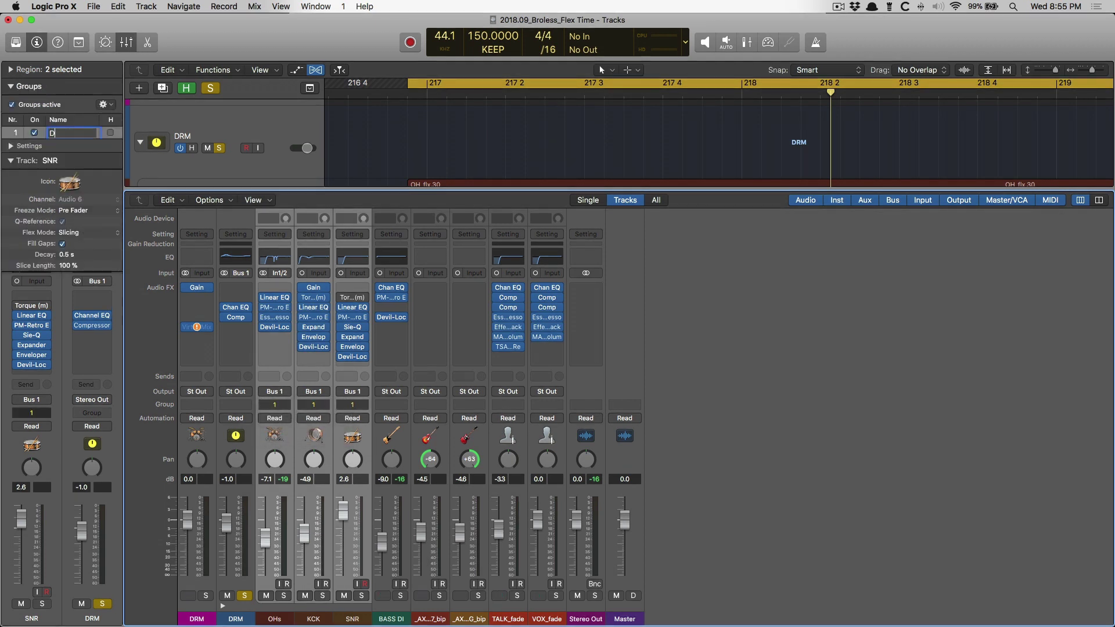
type("RM")
key("Return")
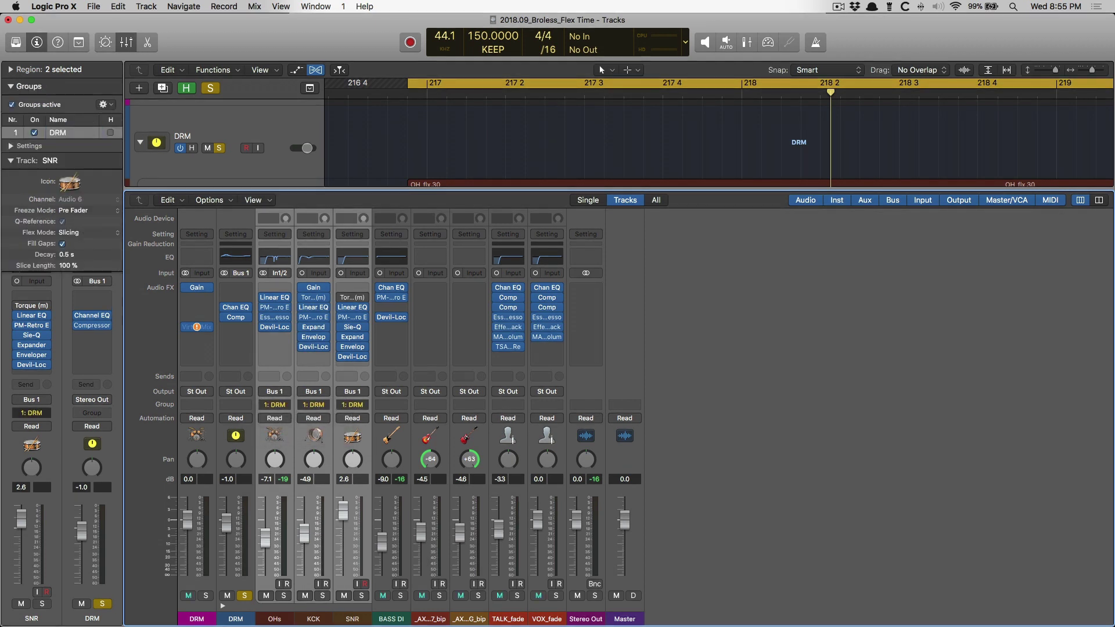
left_click(12, 146)
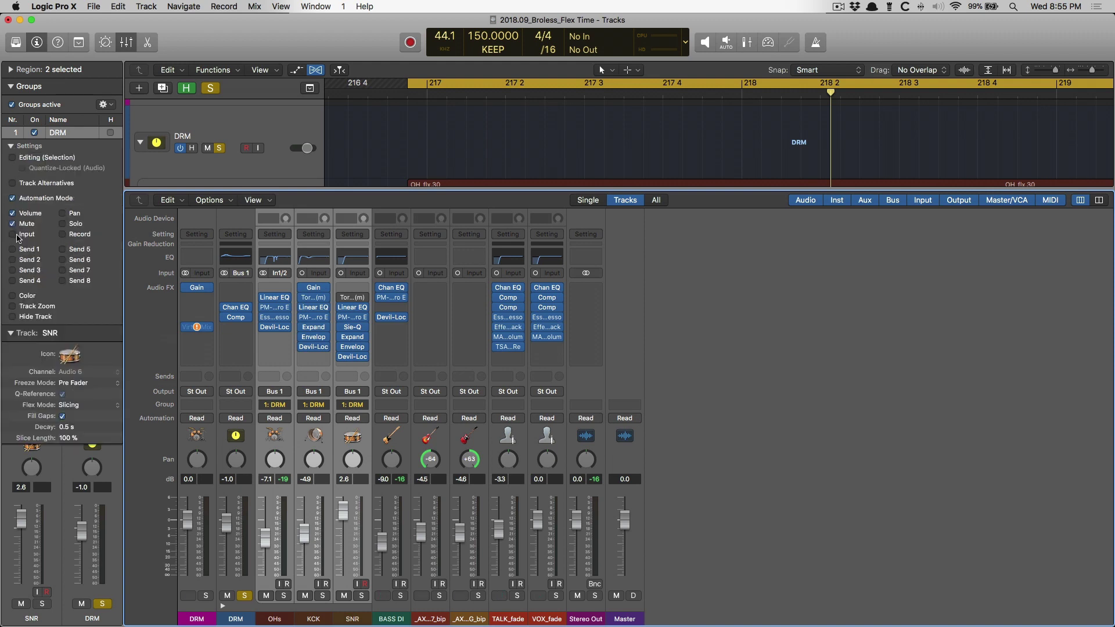
left_click(12, 158)
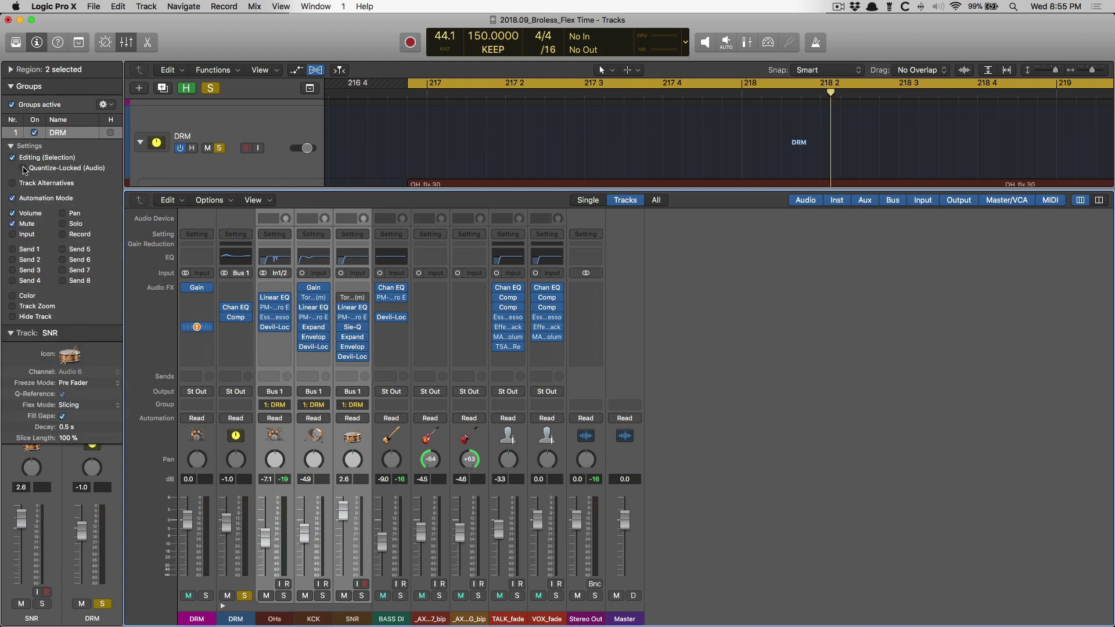
left_click(24, 169)
key("x")
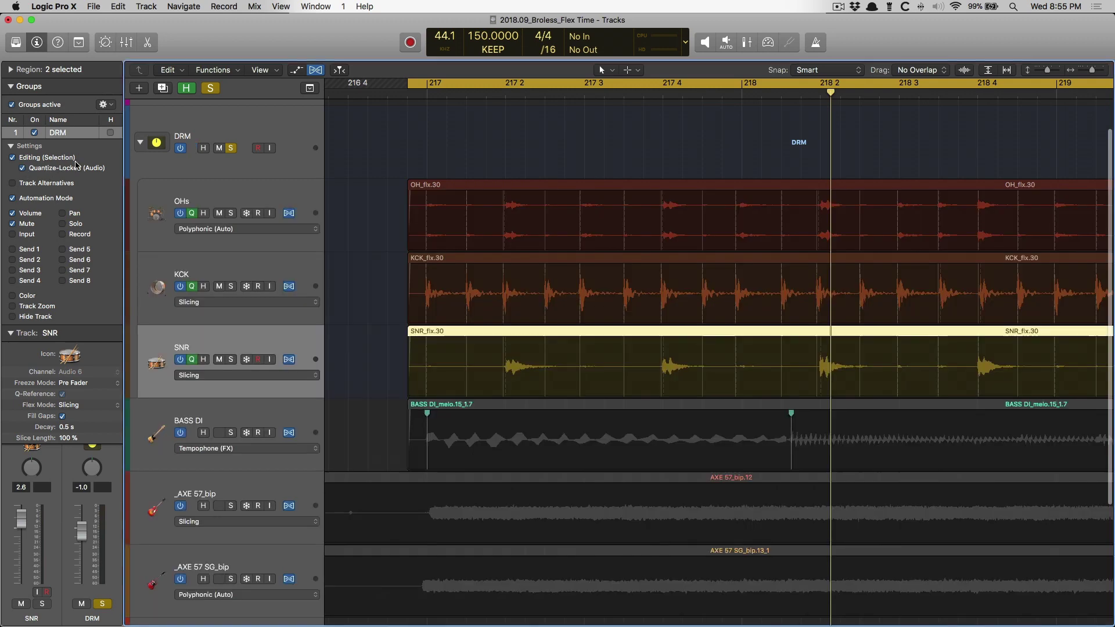
- Set OHs to Slicing and drag a kick transient after bar 217 later, moving all drums
left_click(258, 227)
left_click(232, 246)
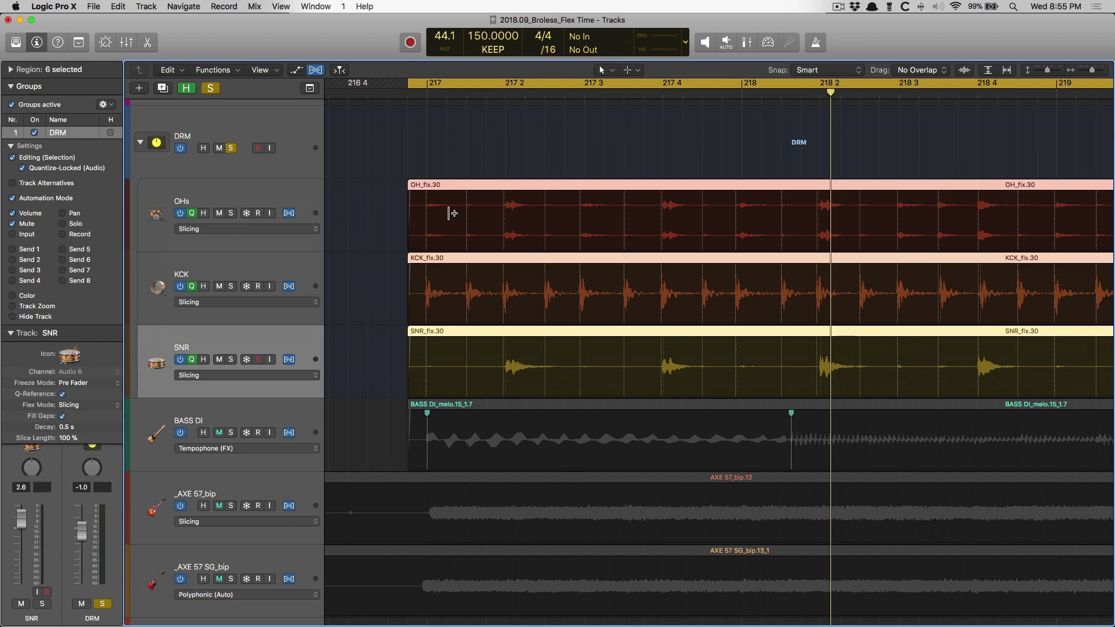
left_click_drag(470, 280, 486, 284)
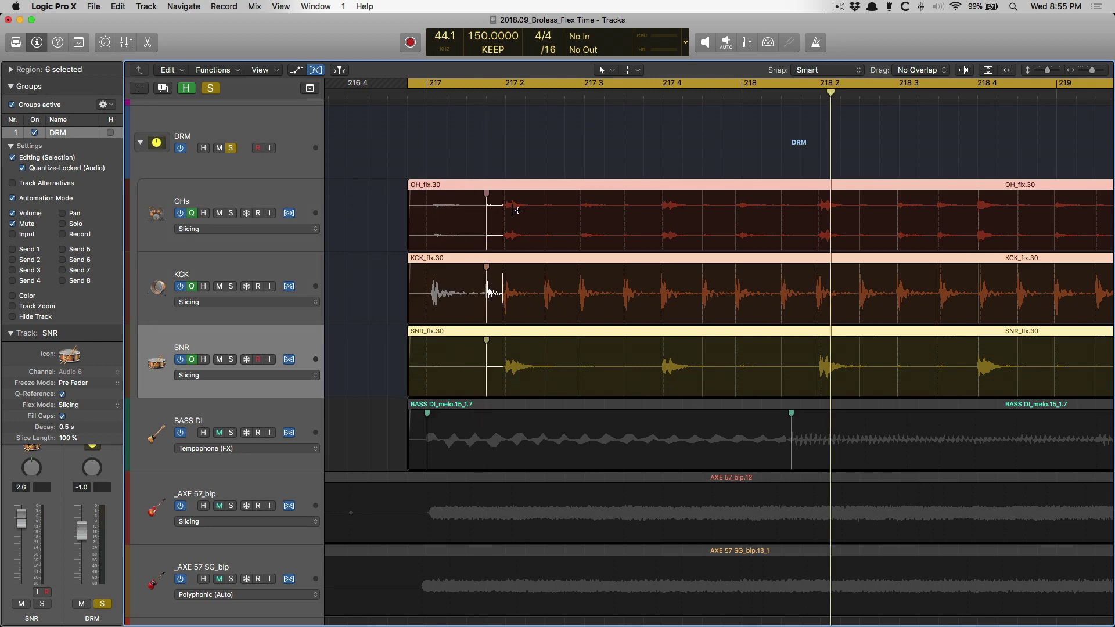